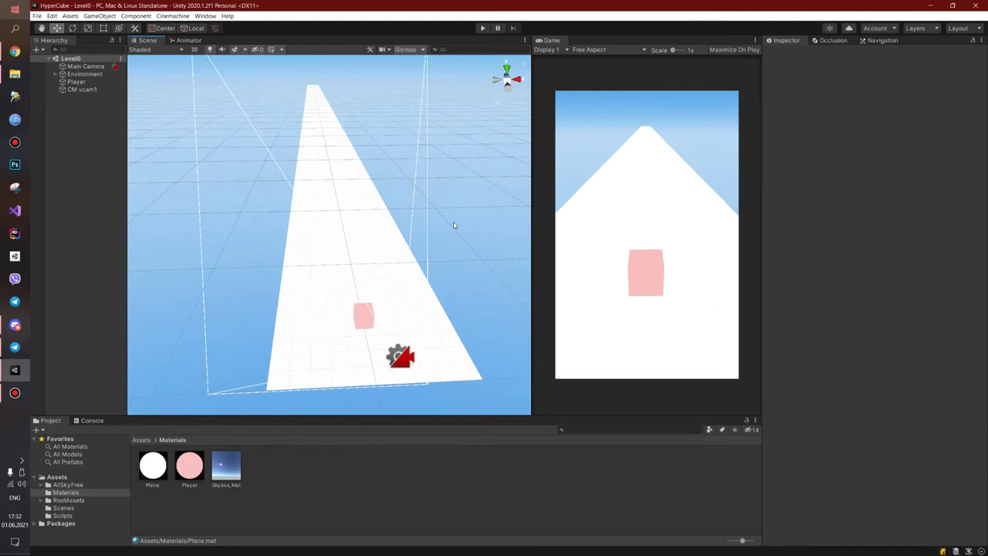
- Orbit and fly the Scene view around the runway and player cube
mouse_move(454, 224)
left_mouse_down("alt")
mouse_move(390, 225)
mouse_move(448, 217)
left_mouse_up("alt")
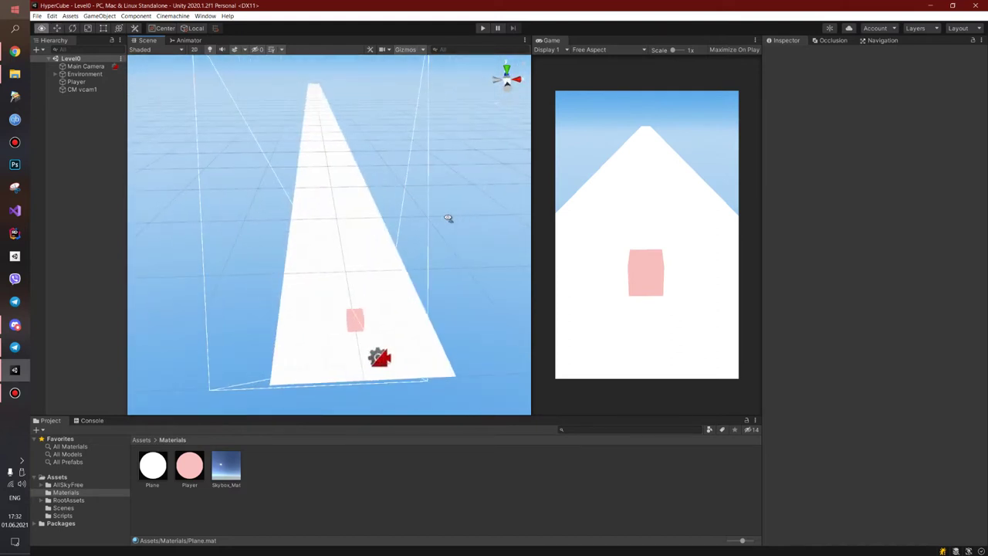
scroll(448, 218, "up", 3)
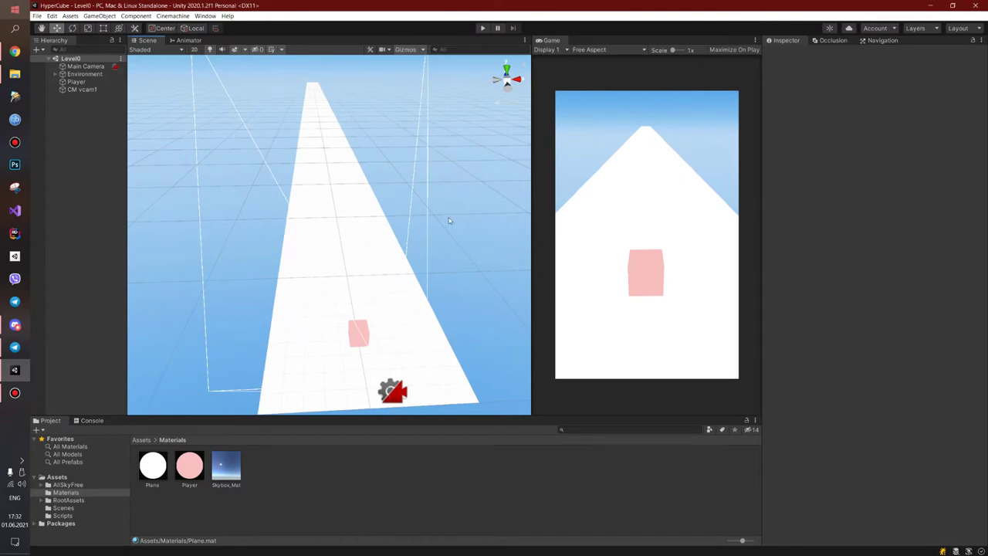
mouse_move(448, 221)
left_mouse_down("alt")
mouse_move(427, 166)
mouse_move(446, 166)
left_mouse_up("alt")
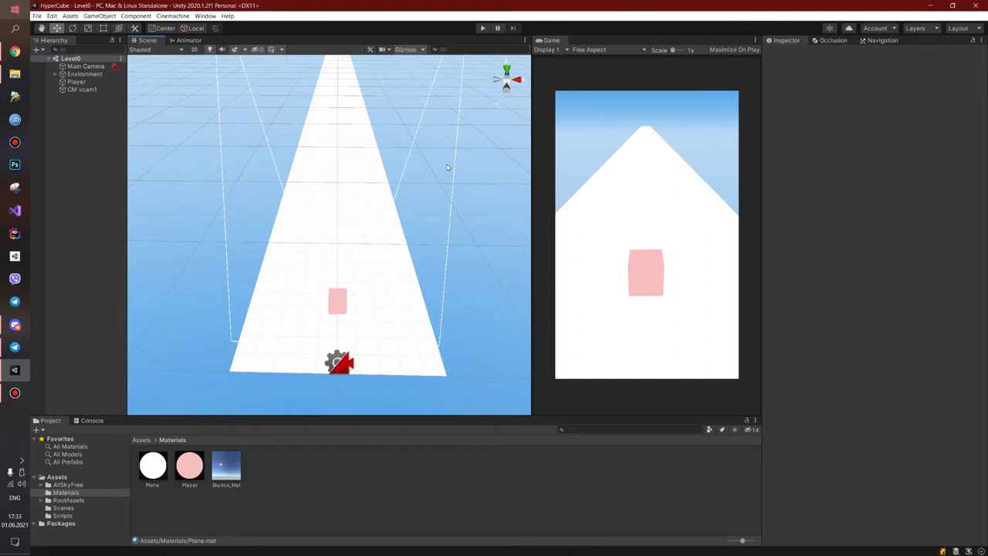
mouse_move(363, 188)
left_mouse_down("alt")
mouse_move(365, 156)
mouse_move(358, 170)
left_mouse_up("alt")
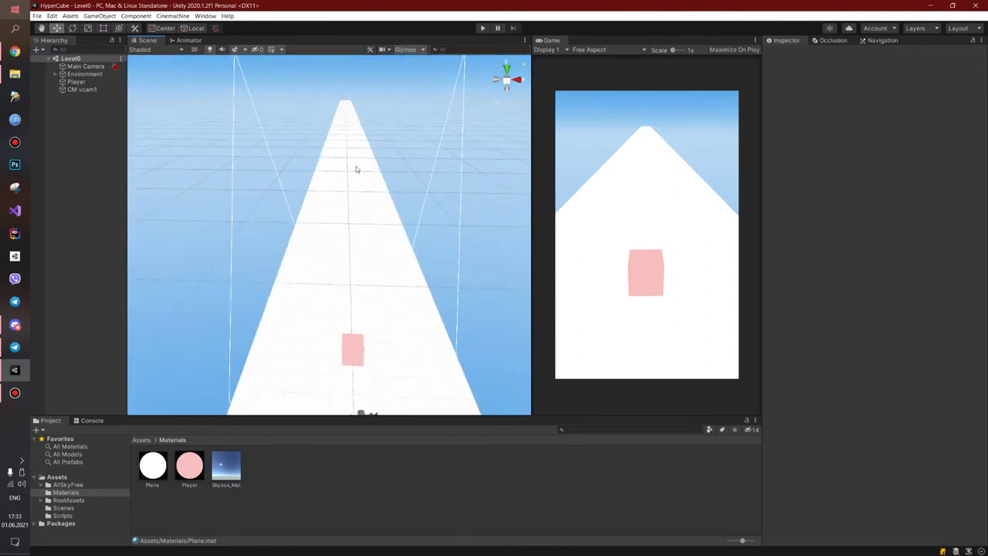
scroll(373, 185, "down", 3)
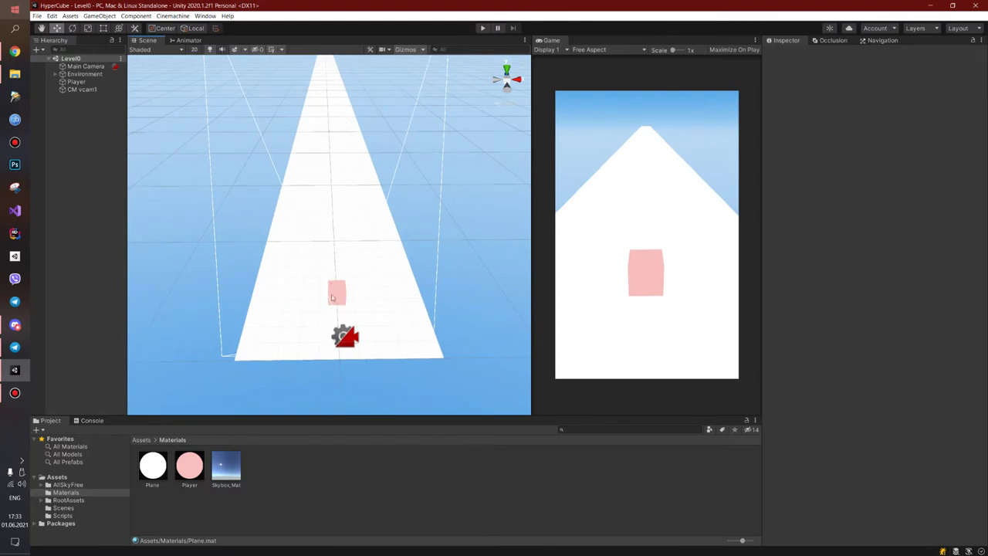
left_click_drag(329, 290, 319, 242, "alt")
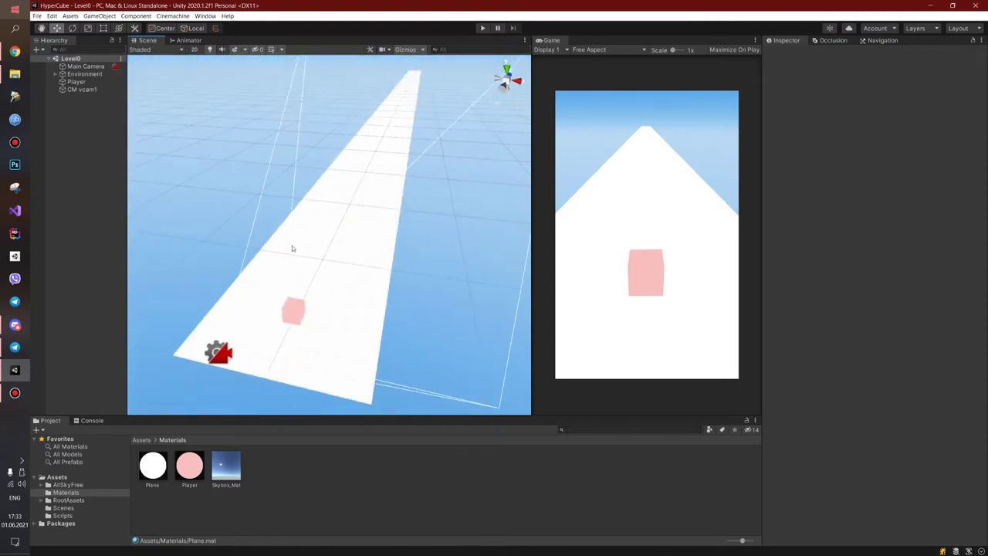
mouse_move(329, 240)
left_mouse_down("alt")
mouse_move(388, 239)
mouse_move(317, 207)
mouse_move(373, 206)
left_mouse_up("alt")
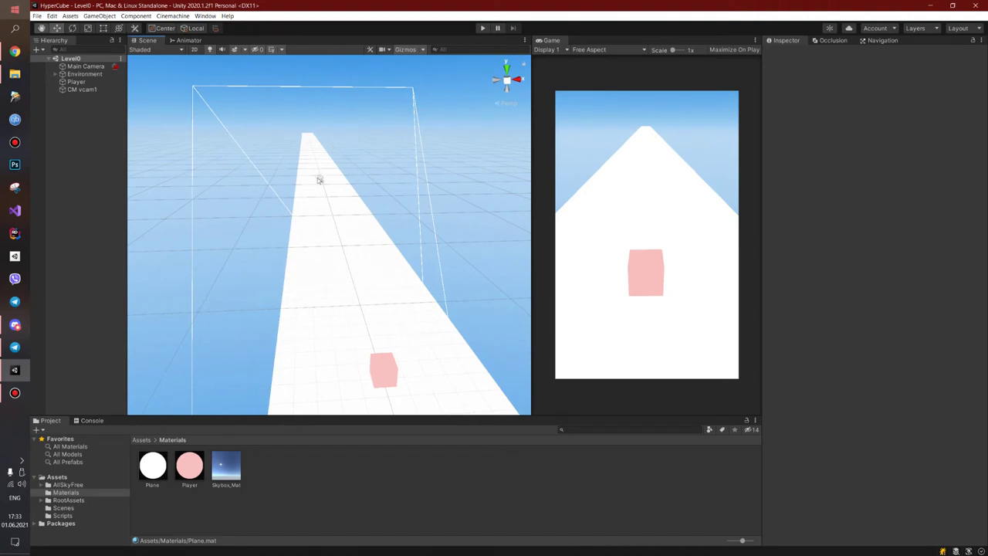
left_click_drag(319, 177, 337, 211, "alt")
mouse_move(408, 186)
left_mouse_down("alt")
mouse_move(366, 165)
mouse_move(357, 173)
left_mouse_up("alt")
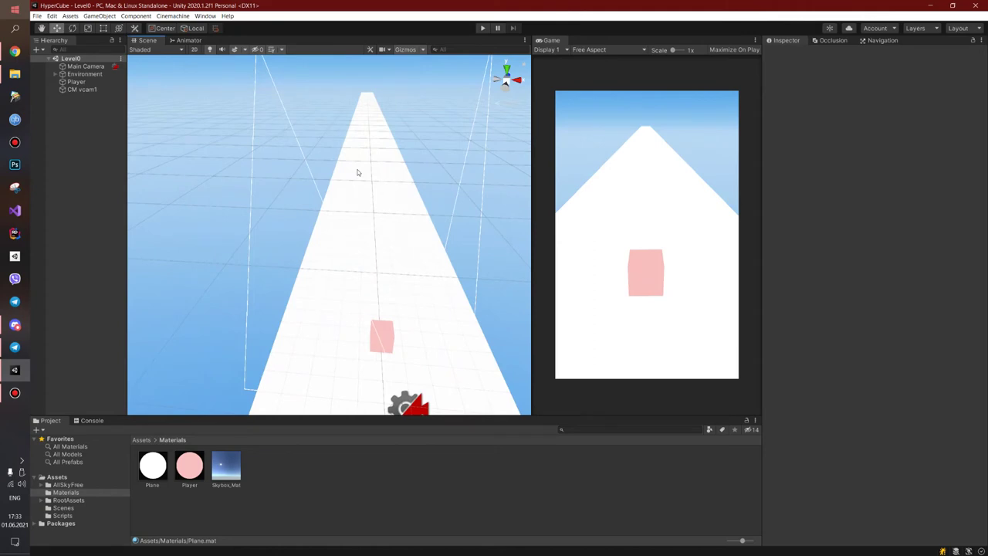
left_click_drag(358, 172, 377, 208, "alt")
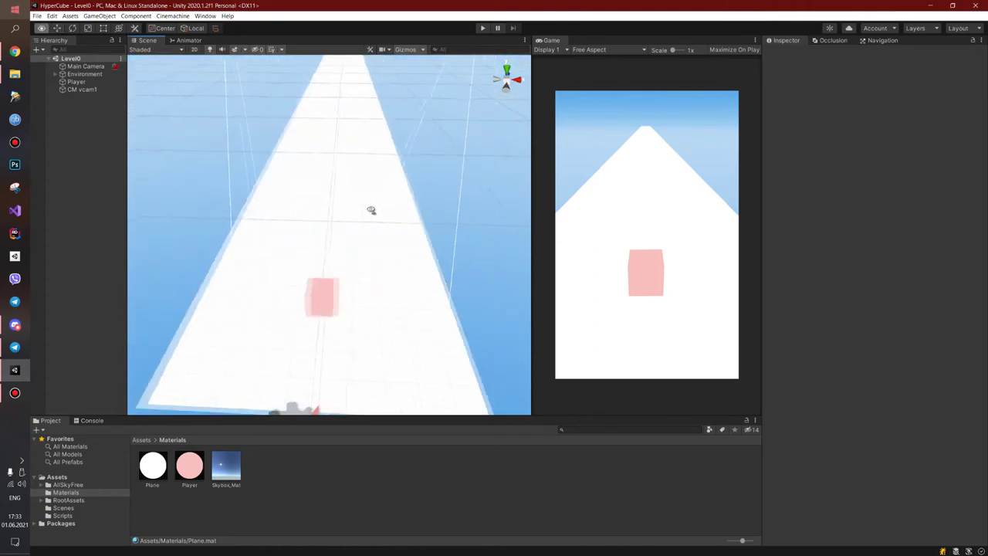
scroll(383, 201, "down", 5)
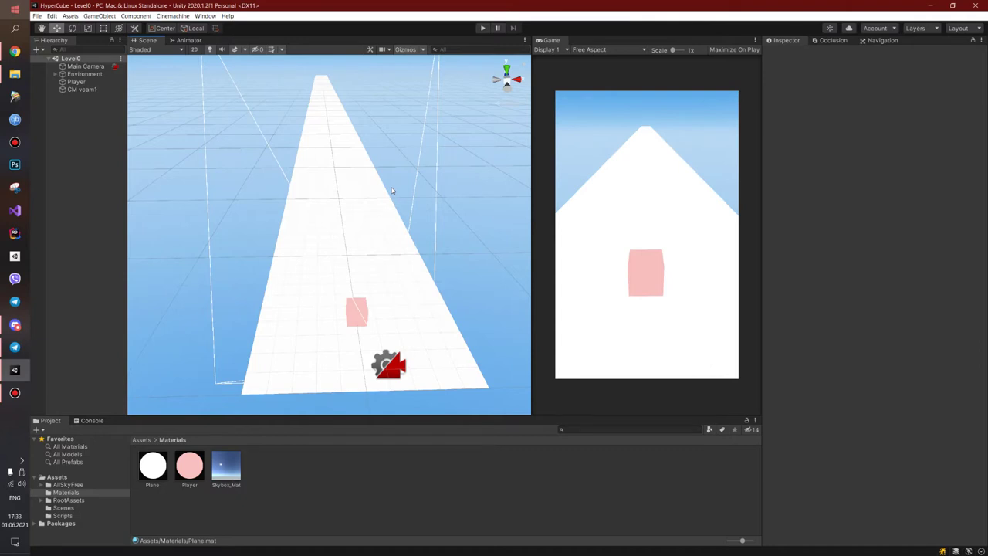
right_click_drag(392, 191, 329, 193)
key("a")
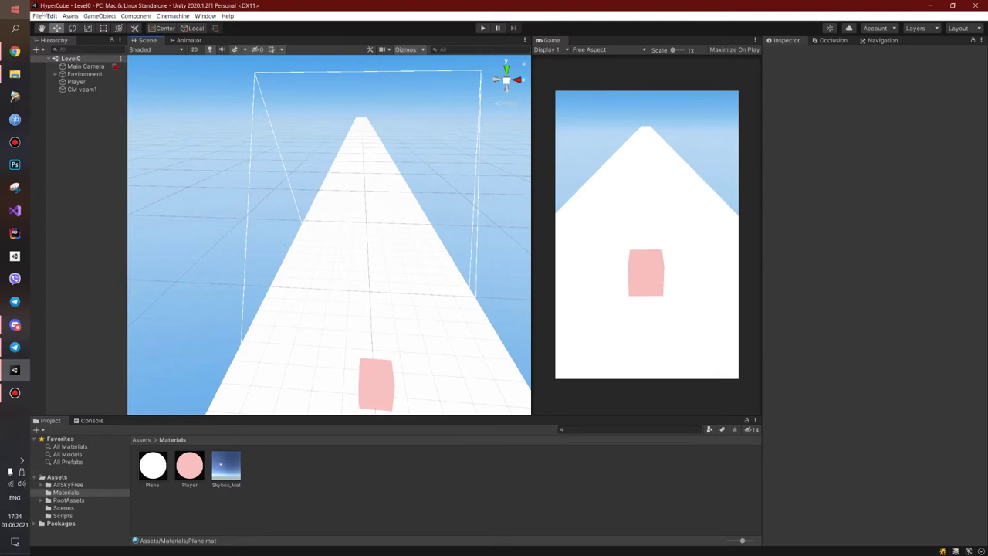
- Check the render pipeline asset on the Graphics page of Project Settings without changing it
left_click(37, 15)
mouse_move(58, 17)
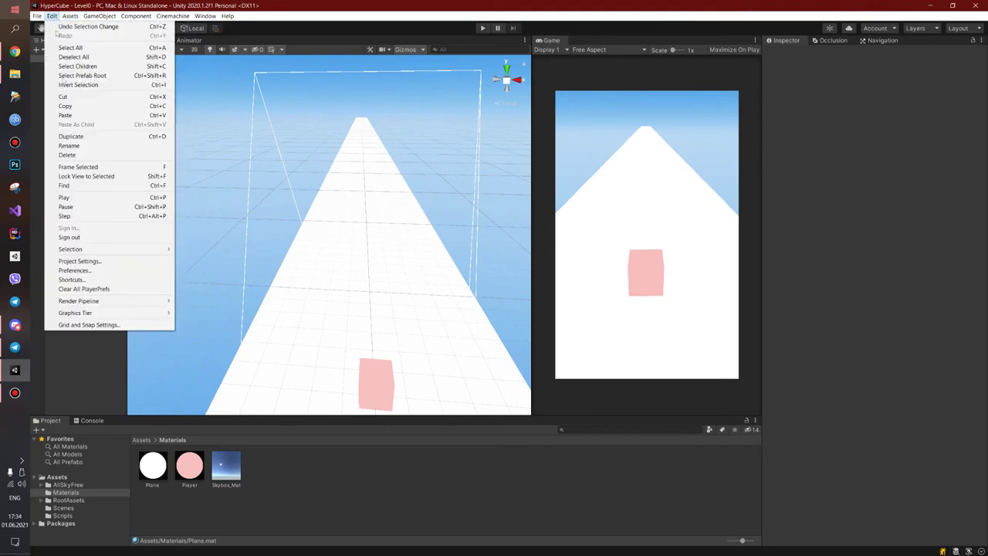
left_click(69, 262)
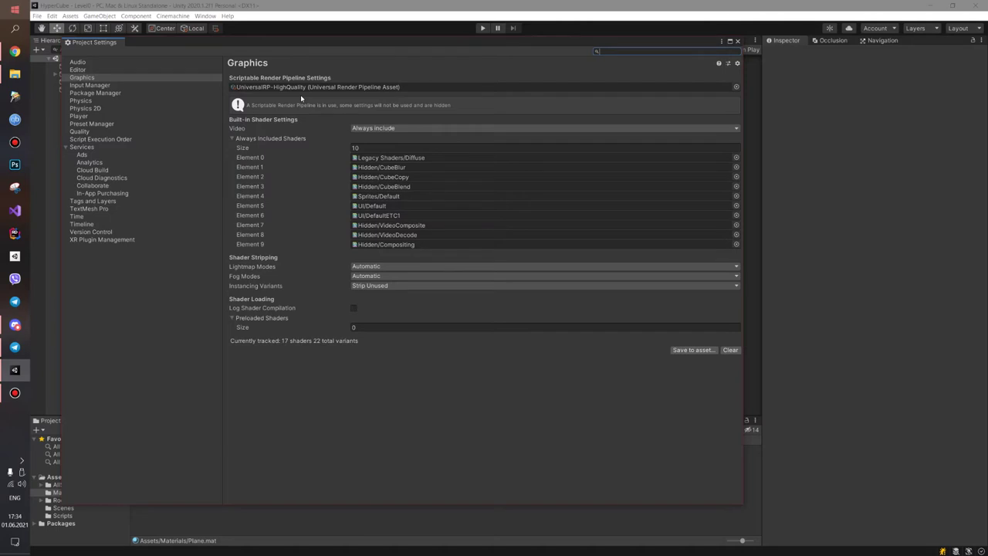
left_click(77, 78)
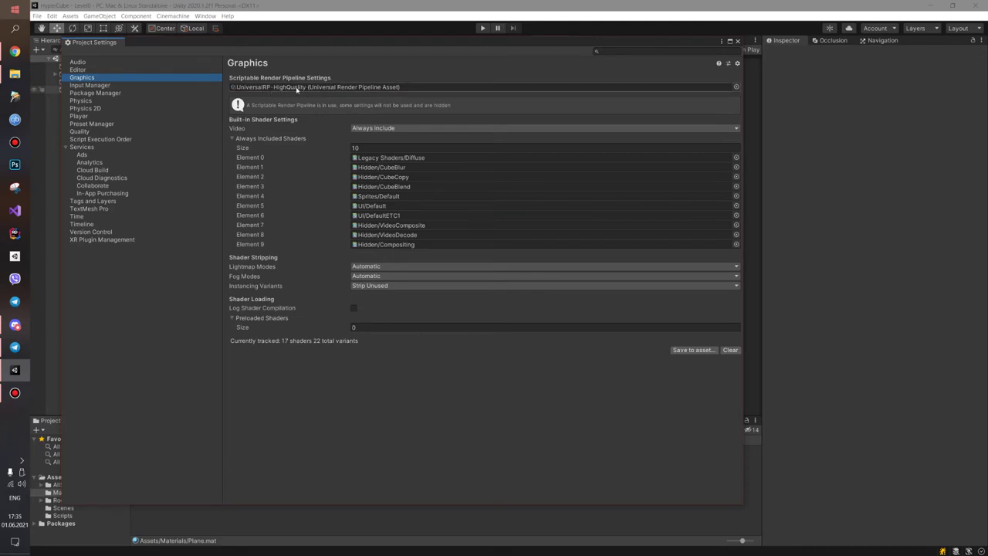
left_click(736, 86)
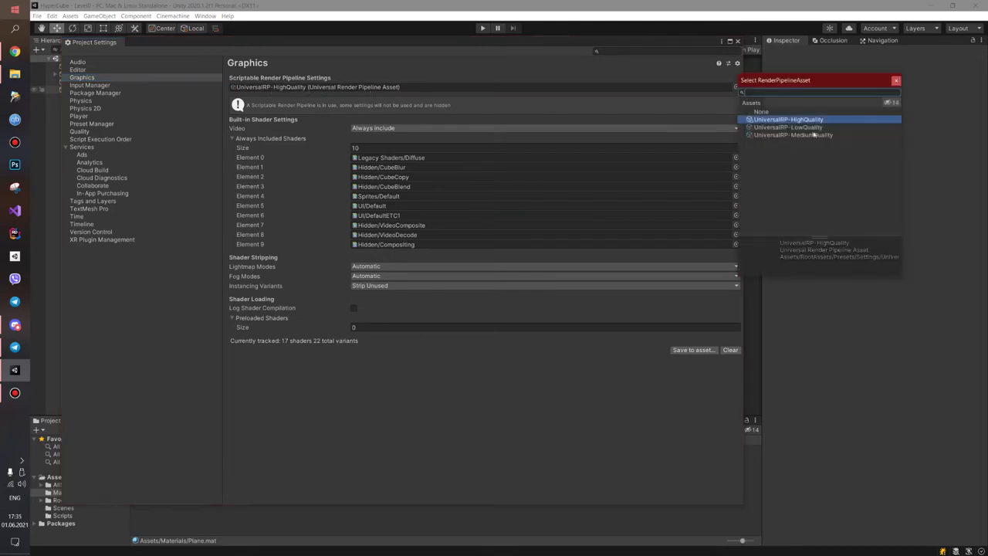
left_click(897, 80)
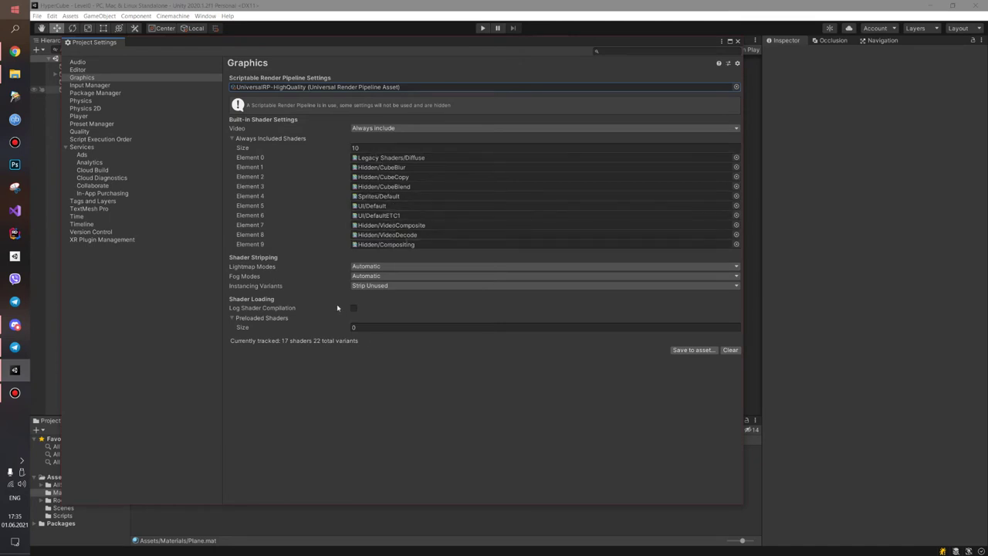
left_click(737, 41)
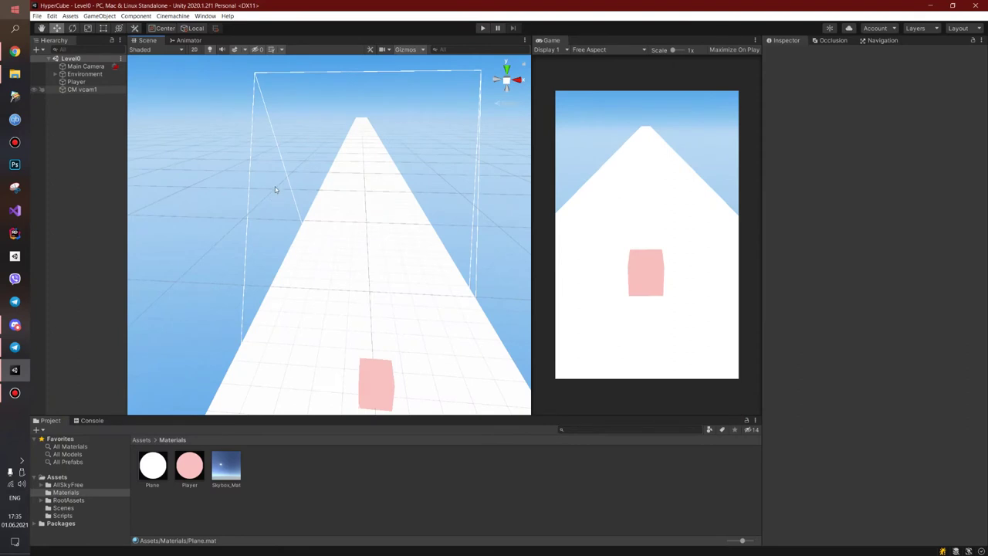
- Apply the Sky_Day_BlueSky_Equirect skybox from AllSkyFree > Cartoon Base BlueSky to the scene
mouse_move(271, 199)
left_mouse_down("alt")
mouse_move(318, 198)
mouse_move(320, 185)
left_mouse_up("alt")
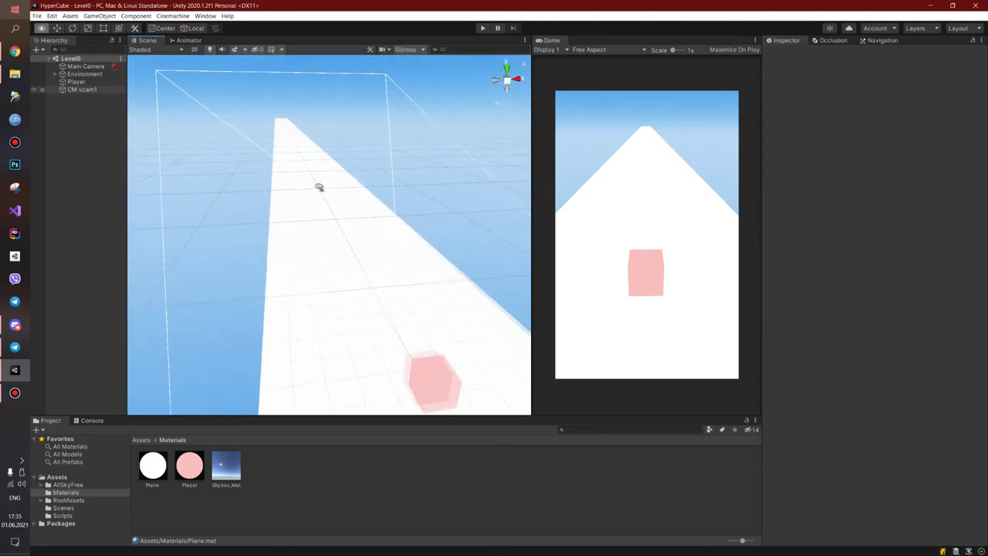
scroll(308, 194, "down", 3)
scroll(255, 293, "down", 2)
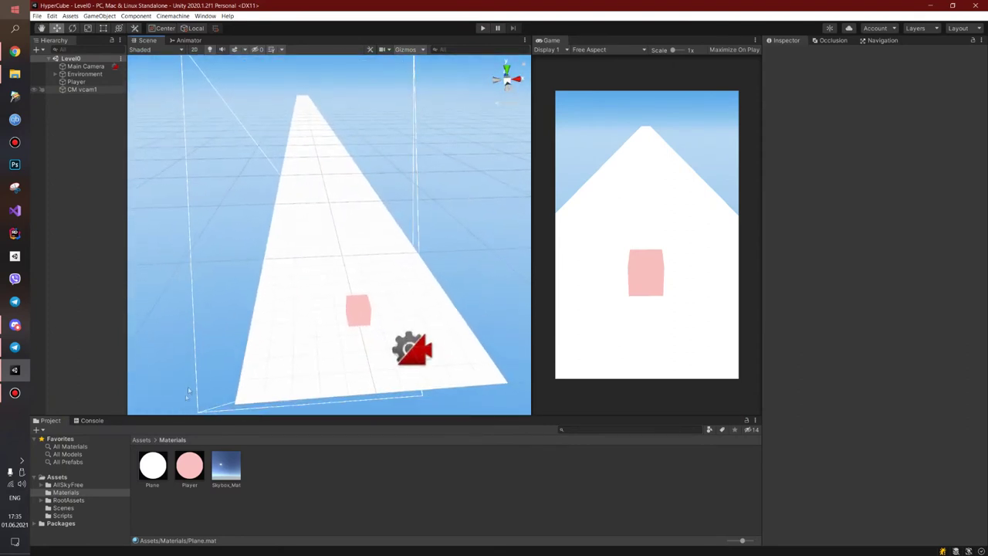
left_click(140, 440)
double_click(152, 467)
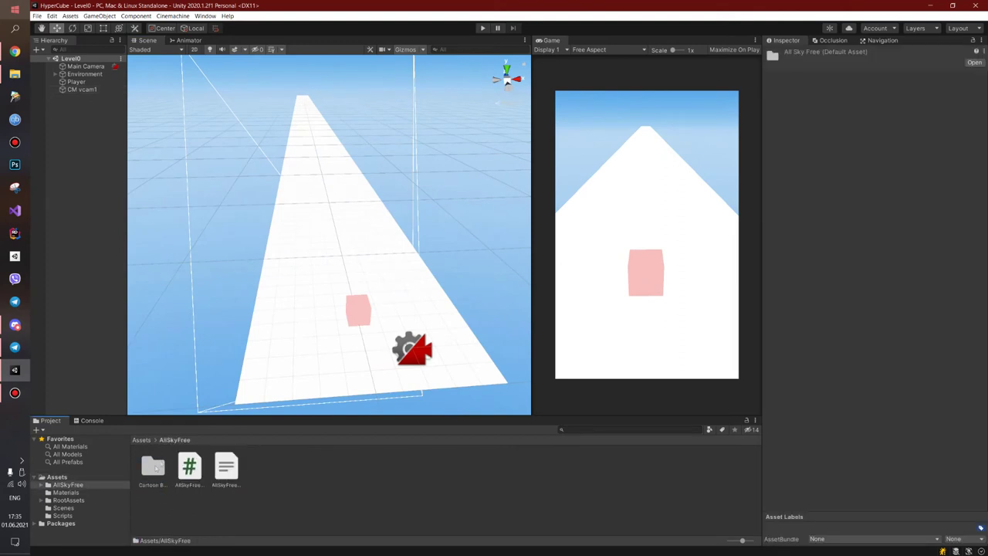
left_click(152, 471)
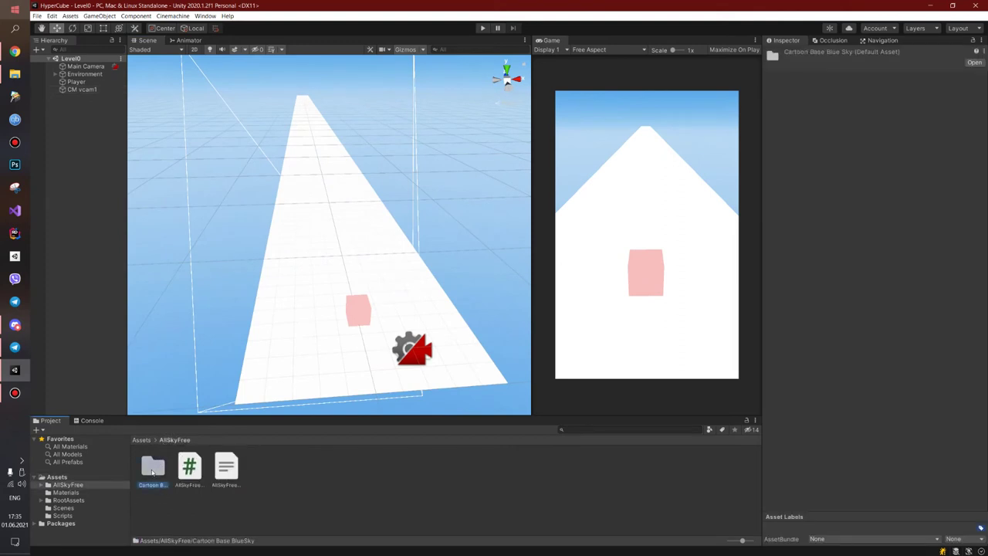
double_click(153, 469)
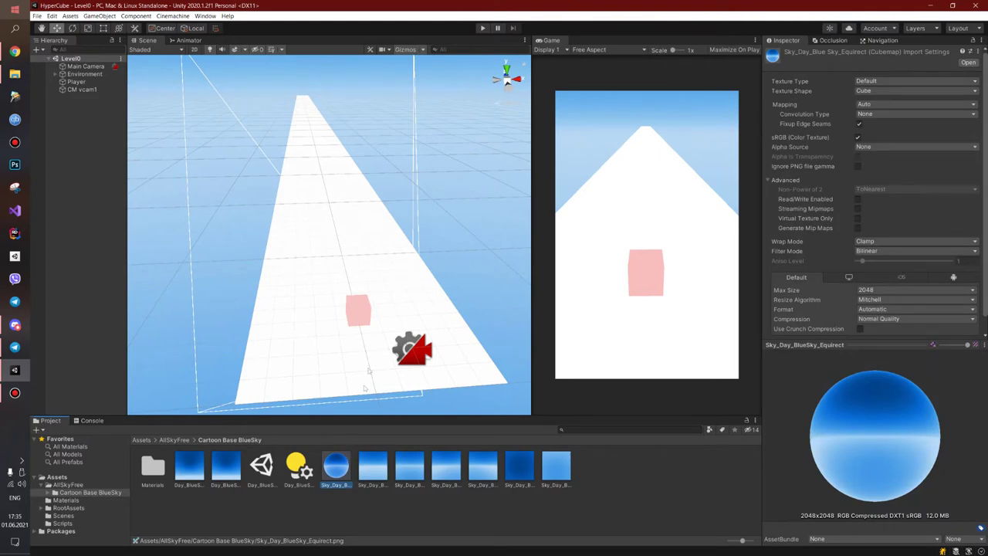
left_click_drag(334, 465, 324, 290)
right_click_drag(324, 290, 286, 433)
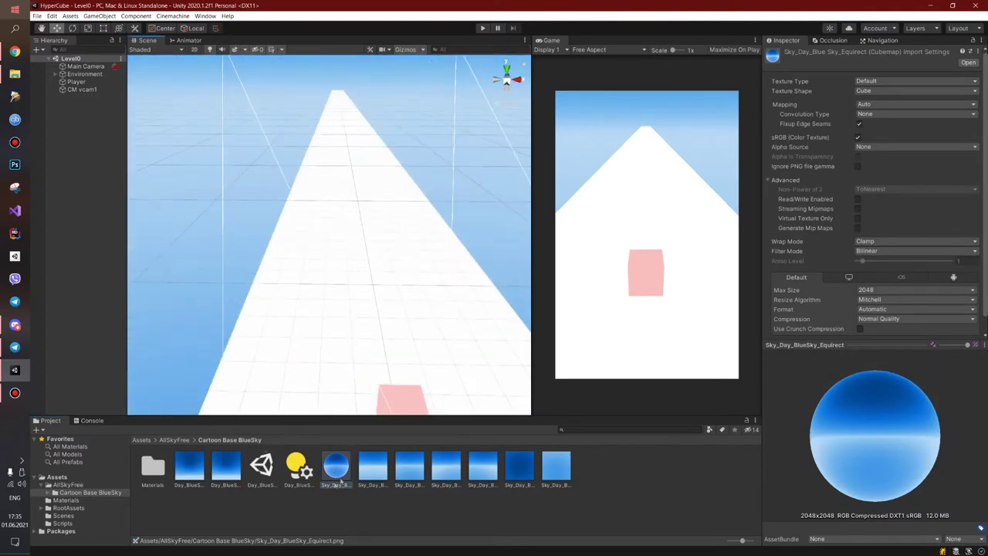
- Return to the Assets folder and reframe the view around the road and pink cube
left_click(143, 439)
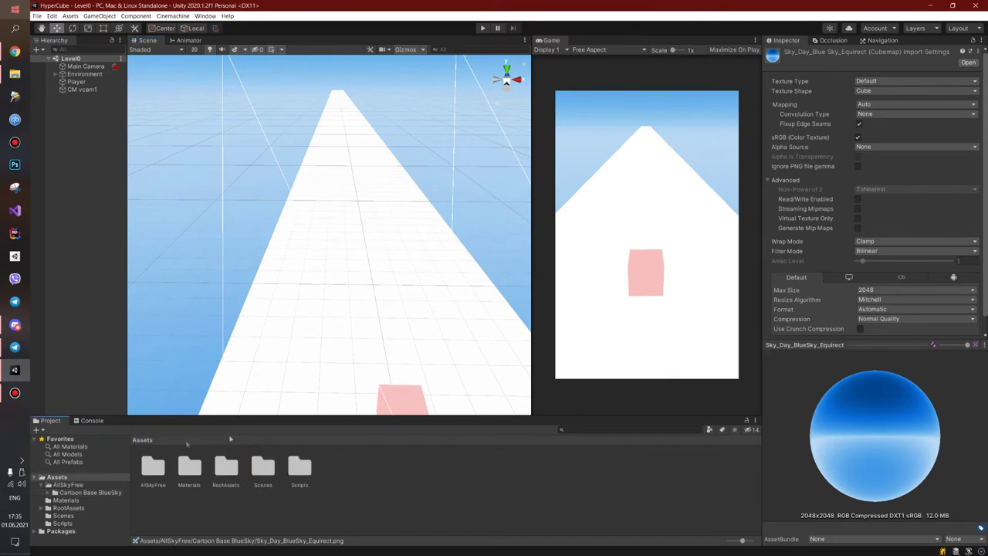
right_click_drag(329, 345, 374, 352)
right_click_drag(330, 309, 347, 276, "alt")
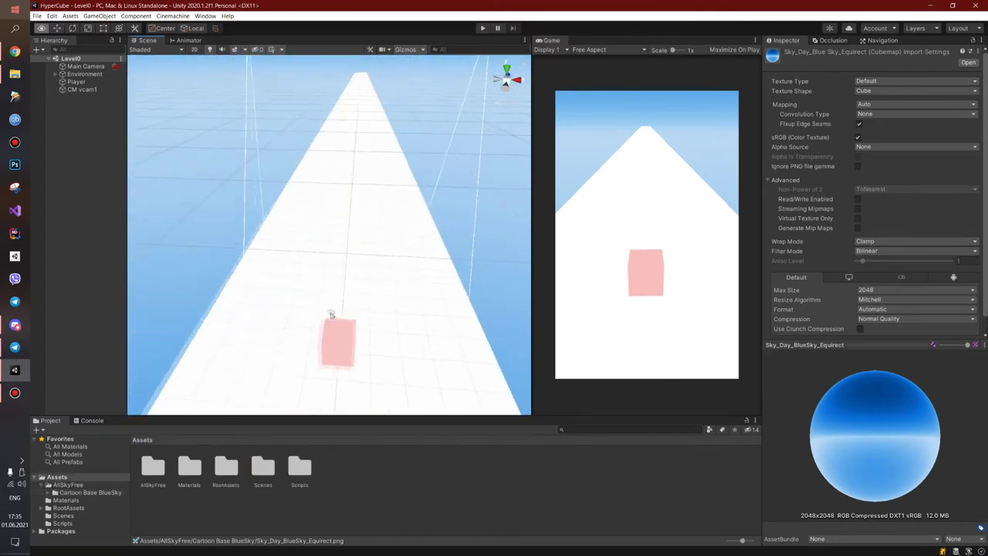
mouse_move(347, 276)
left_mouse_down("alt")
mouse_move(360, 272)
mouse_move(350, 246)
left_mouse_up("alt")
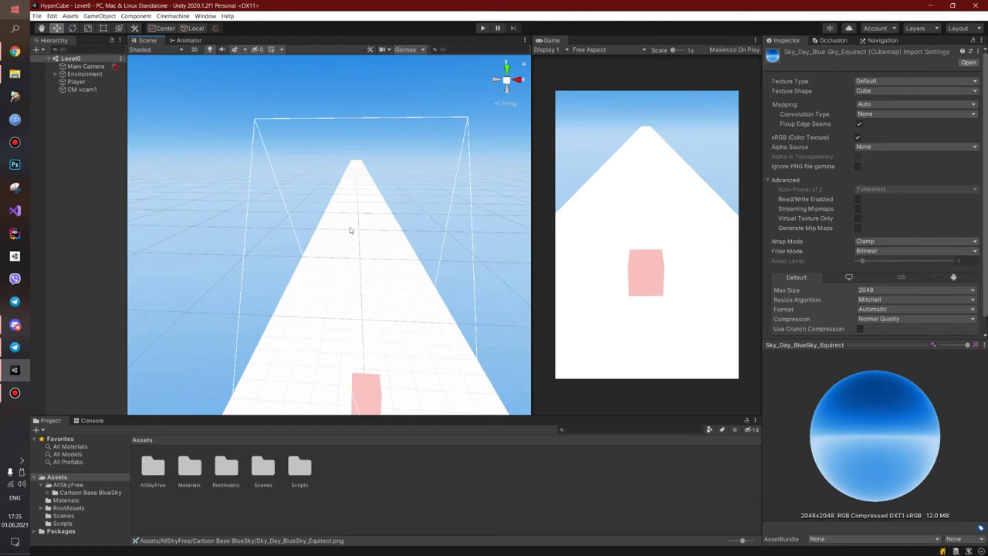
scroll(353, 232, "down", 5)
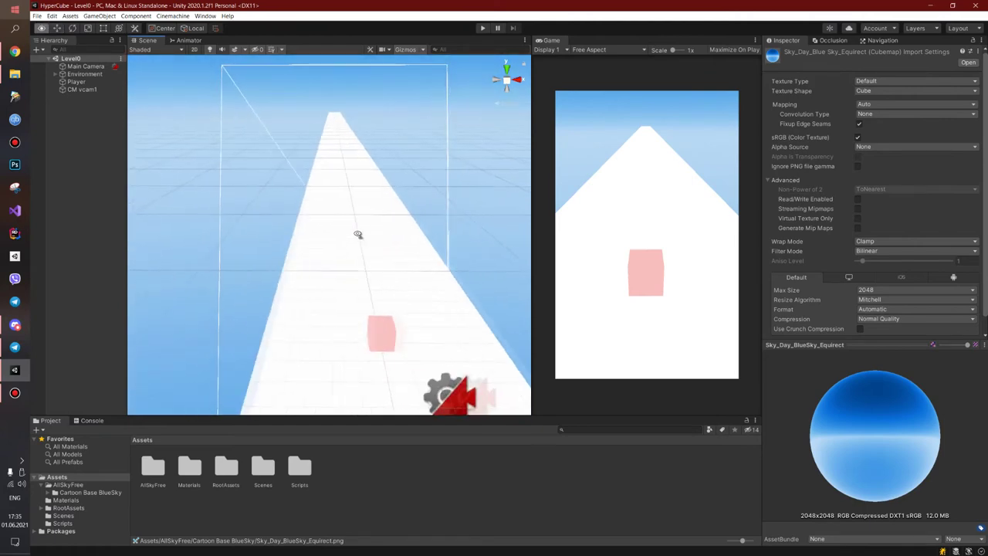
left_click_drag(357, 237, 365, 243, "alt")
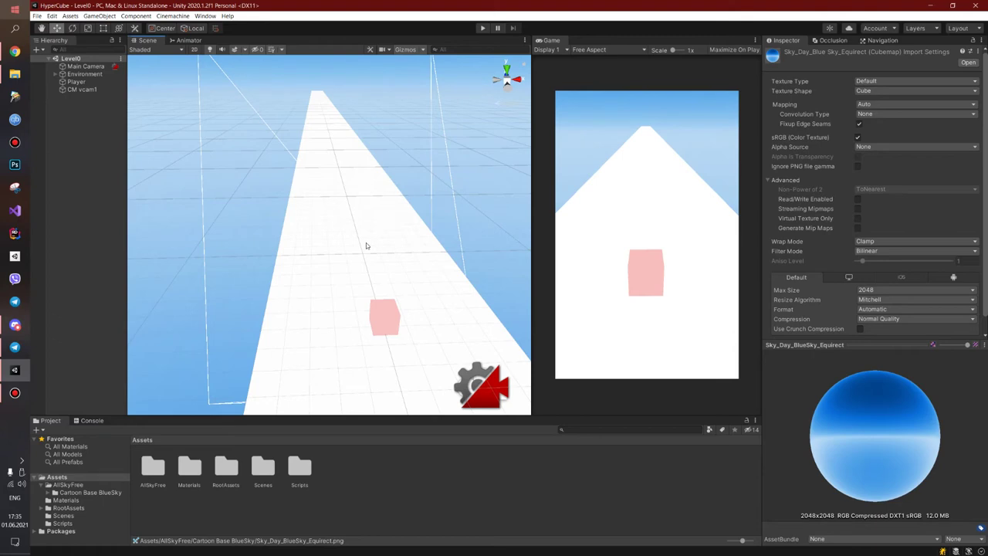
mouse_move(366, 245)
left_mouse_down("alt")
mouse_move(321, 271)
mouse_move(349, 271)
mouse_move(345, 252)
left_mouse_up("alt")
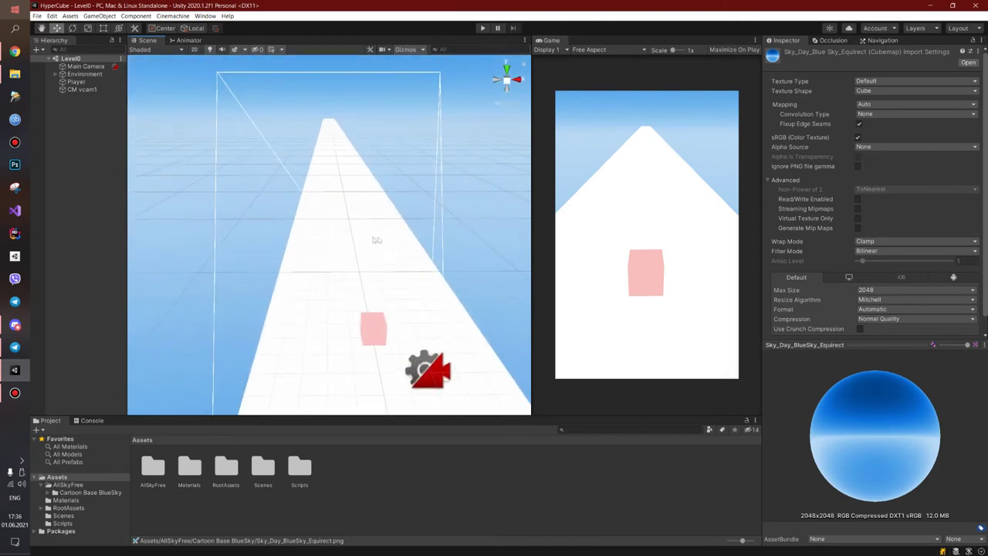
mouse_move(371, 240)
left_mouse_down("alt")
mouse_move(360, 249)
mouse_move(373, 257)
left_mouse_up("alt")
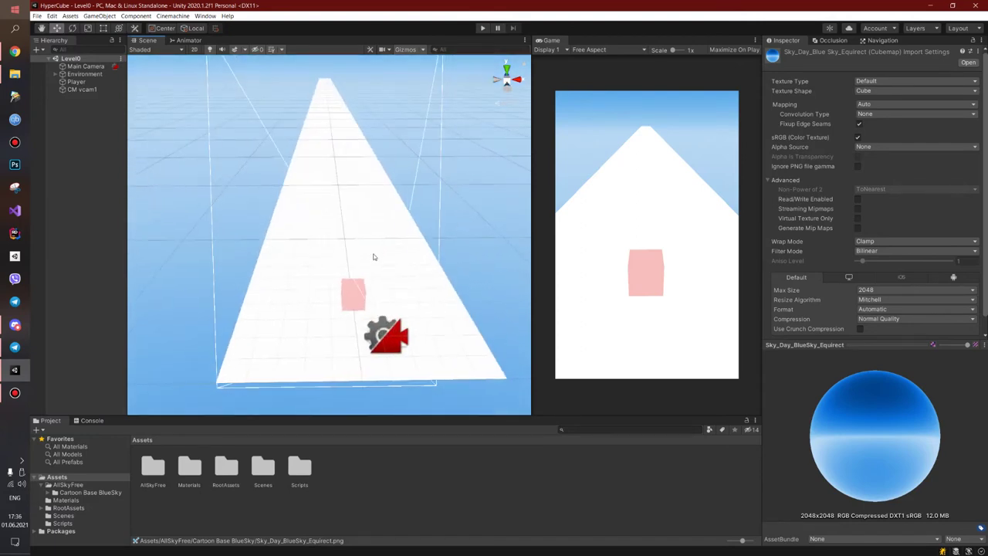
mouse_move(366, 260)
left_mouse_down("alt")
mouse_move(386, 243)
mouse_move(363, 248)
left_mouse_up("alt")
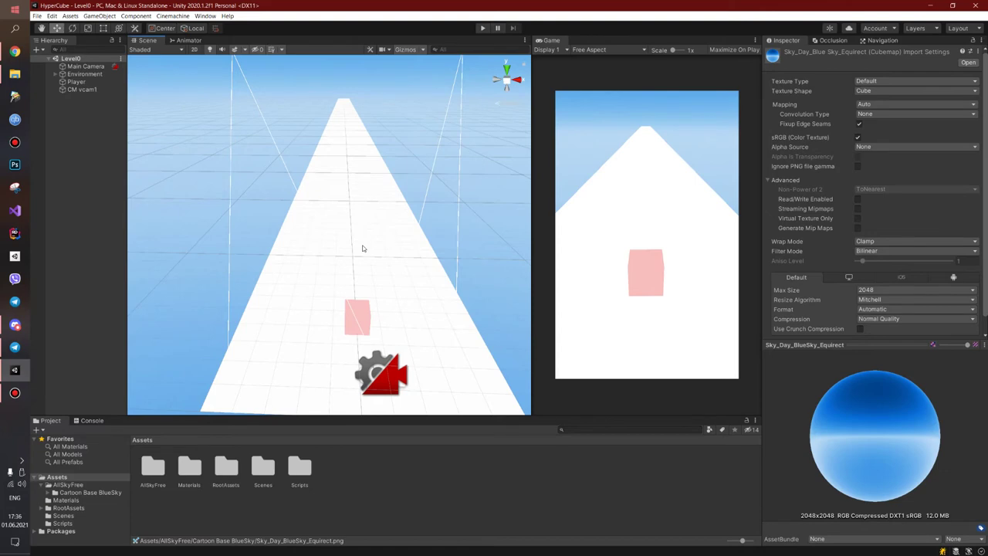
scroll(362, 247, "up", 2)
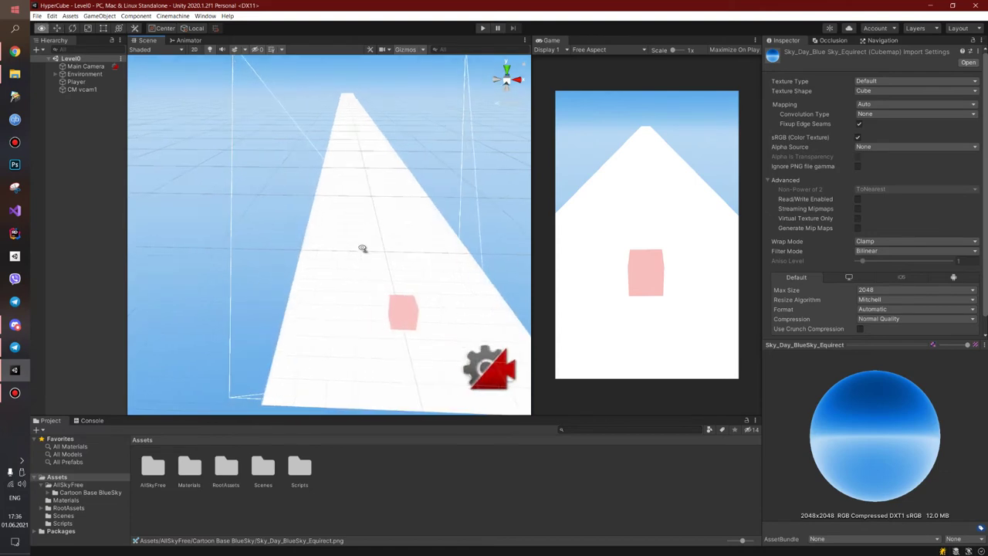
scroll(363, 248, "up", 2)
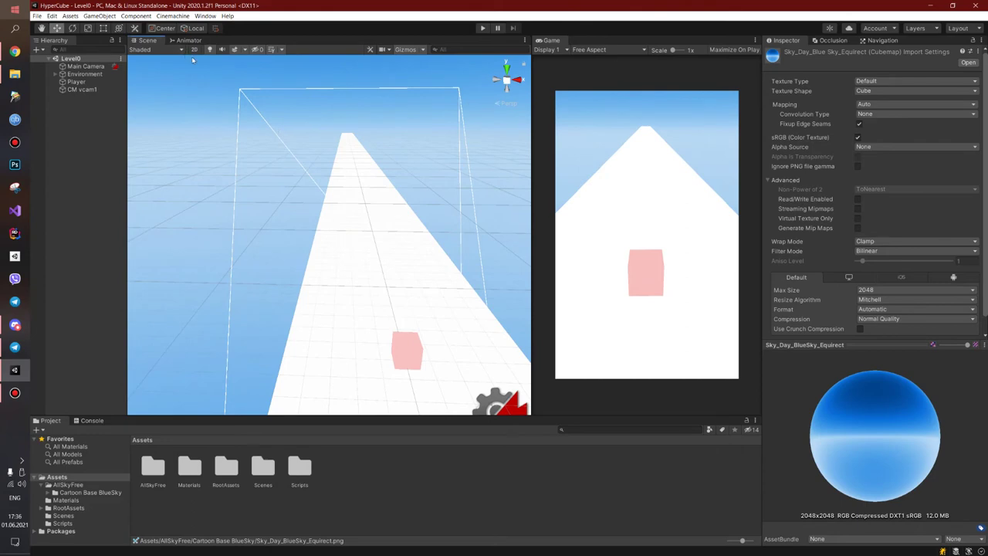
- Add a Directional Light to the scene, then delete it again
left_click(125, 117)
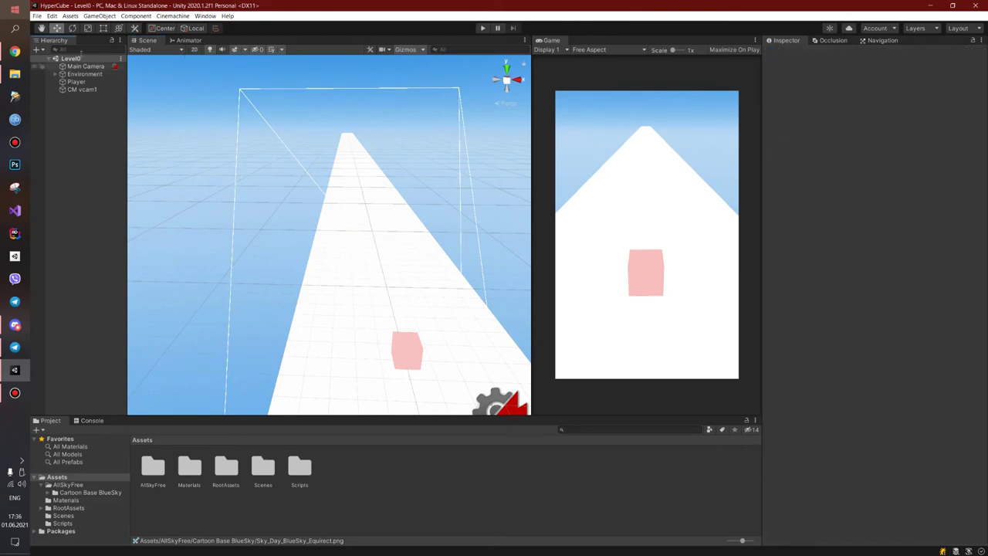
right_click(75, 121)
mouse_move(99, 244)
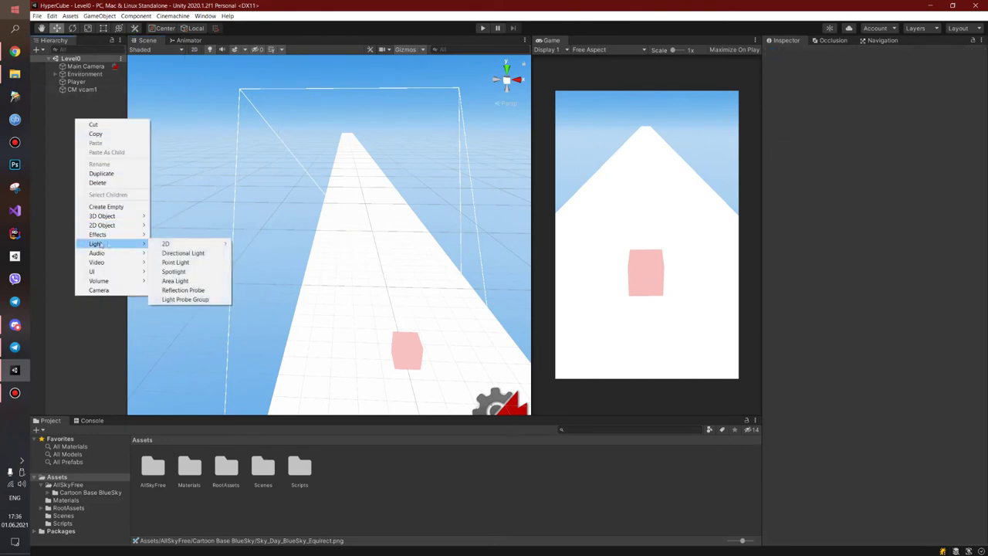
left_click(196, 255)
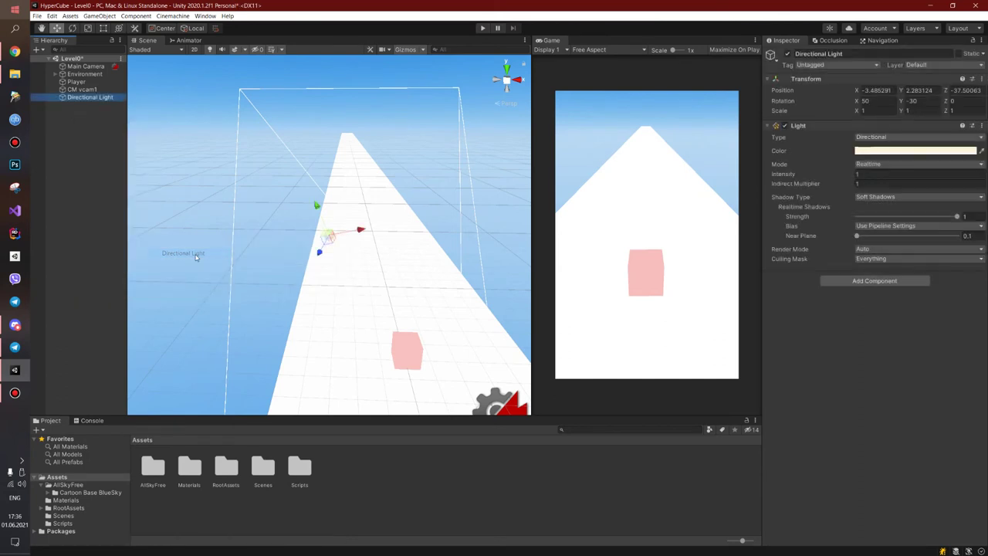
key("Delete")
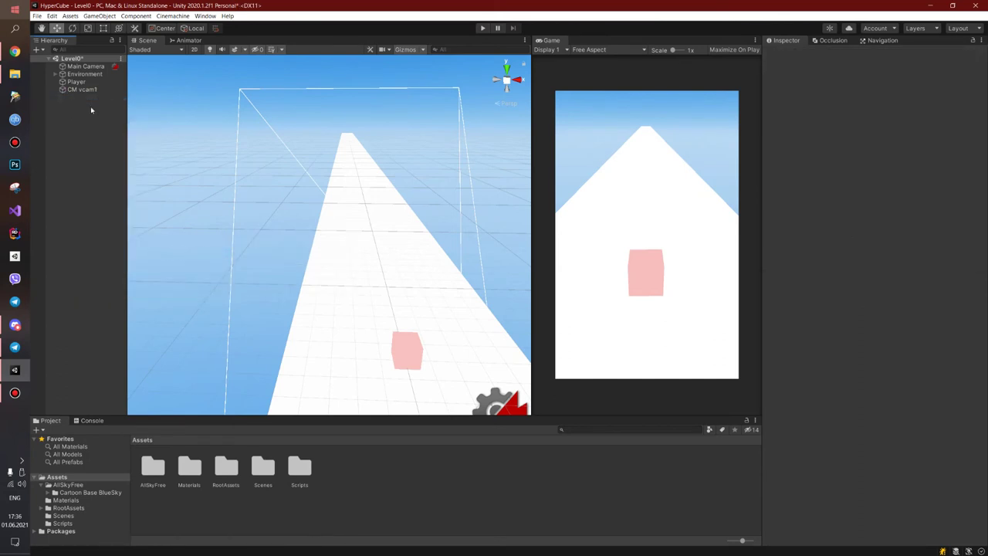
- Create a New Material in the Materials folder and drag it onto the runway plane
mouse_move(143, 123)
left_mouse_down("alt")
mouse_move(260, 267)
mouse_move(287, 120)
left_mouse_up("alt")
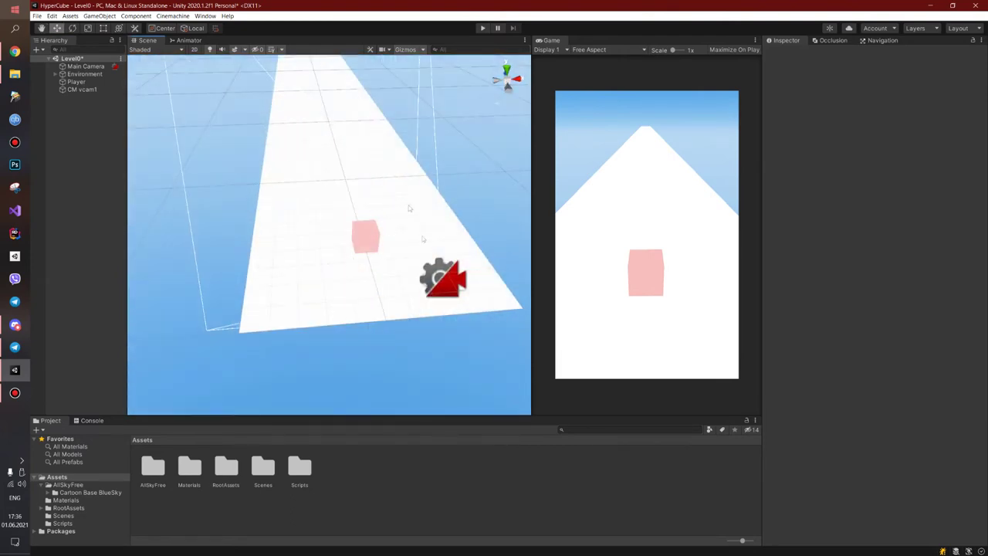
left_click_drag(409, 208, 391, 138, "alt")
left_click_drag(358, 199, 329, 234, "alt")
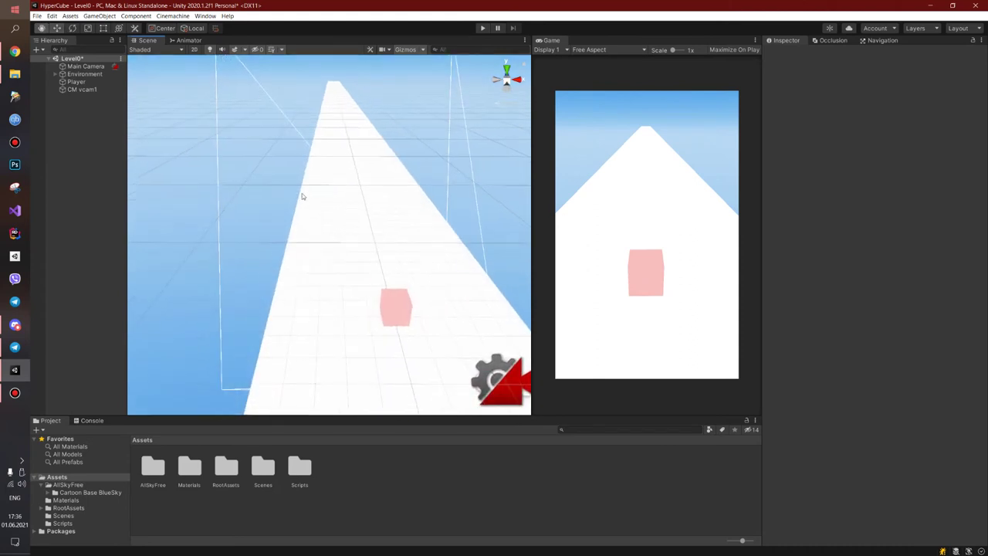
left_click_drag(301, 195, 280, 267, "alt")
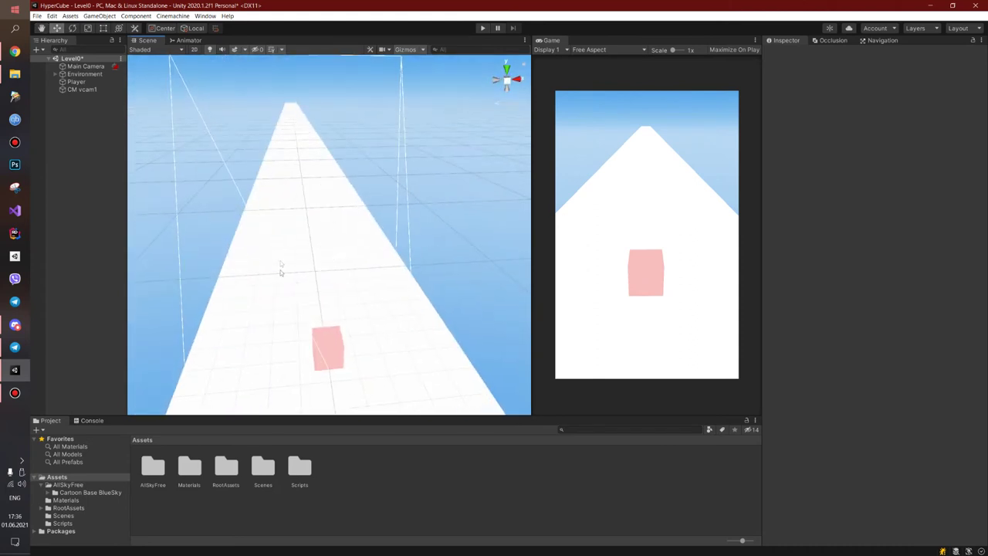
double_click(191, 468)
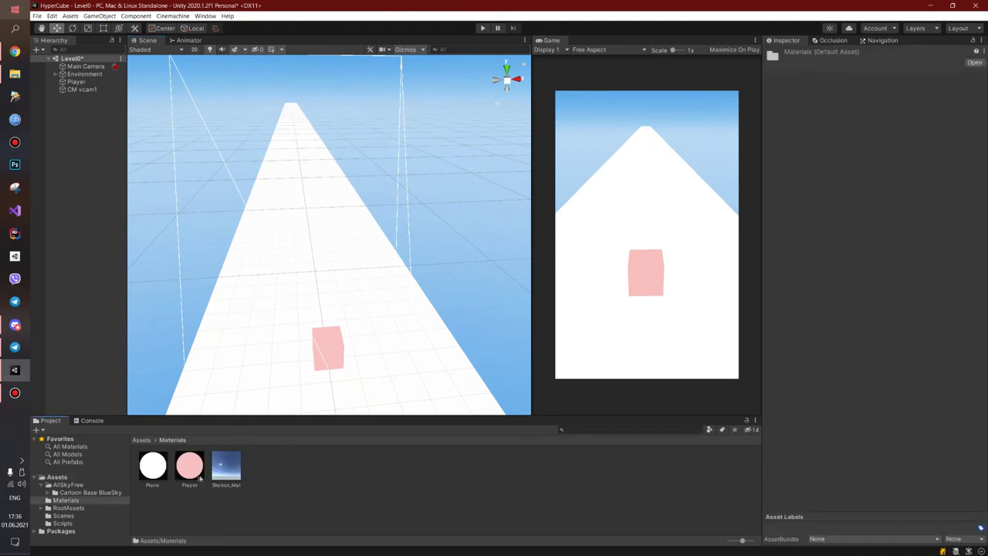
right_click(304, 474)
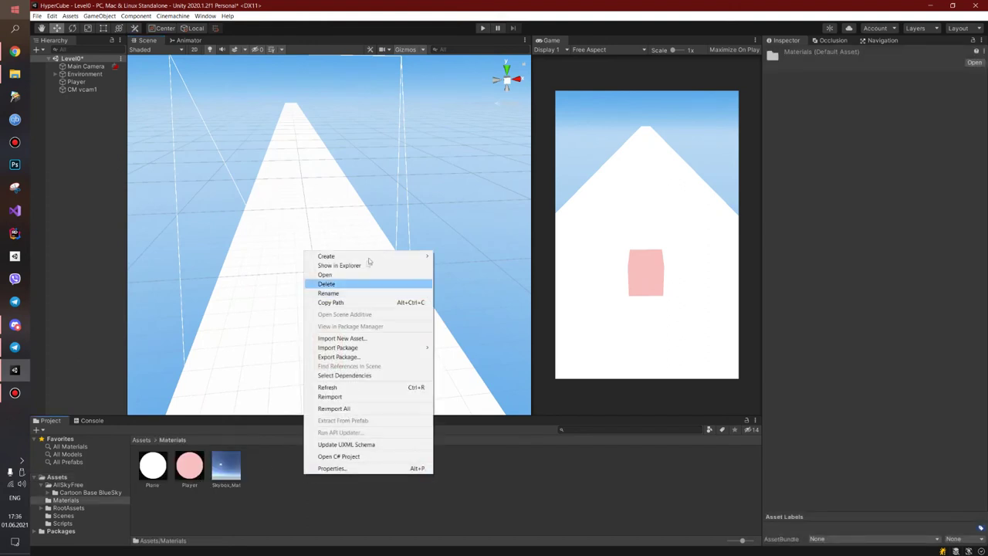
mouse_move(423, 257)
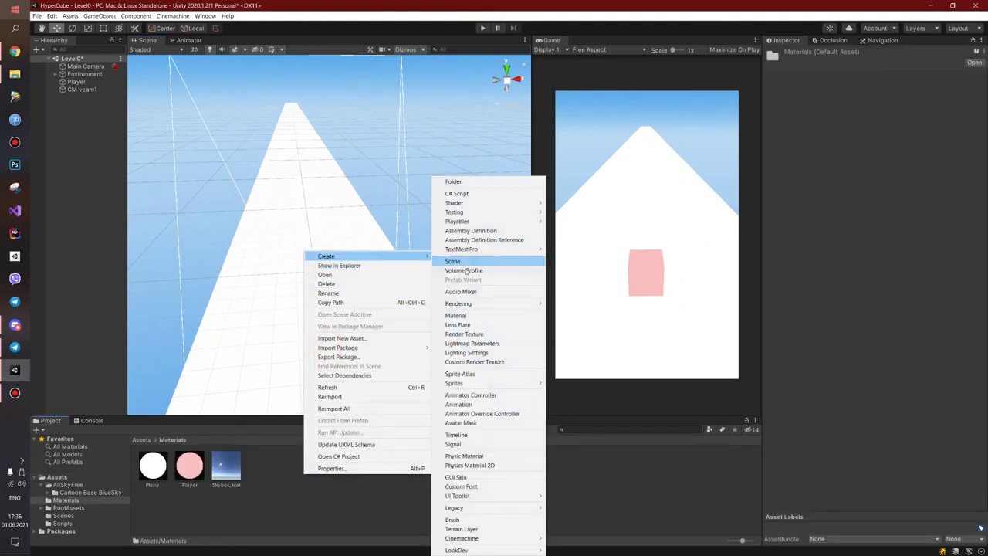
left_click(472, 316)
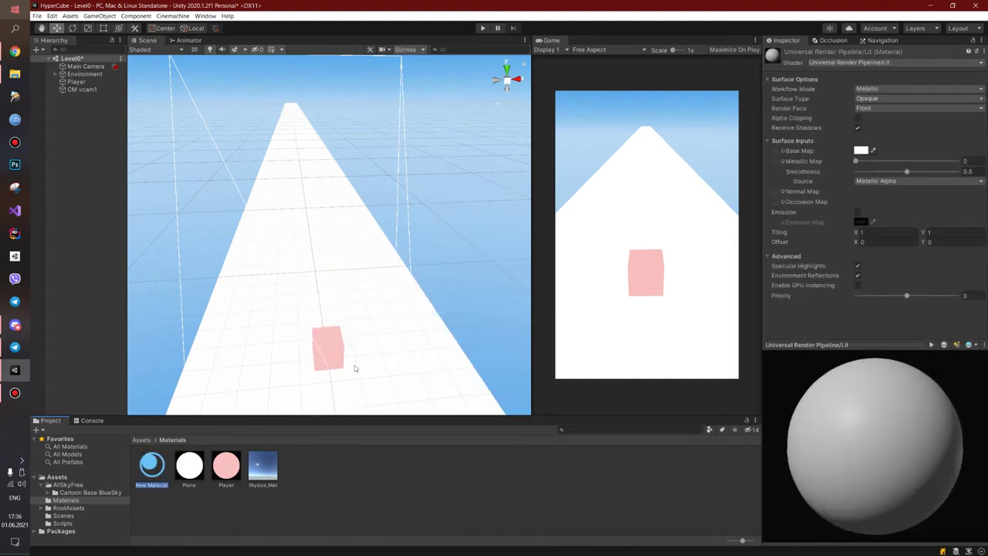
key("Return")
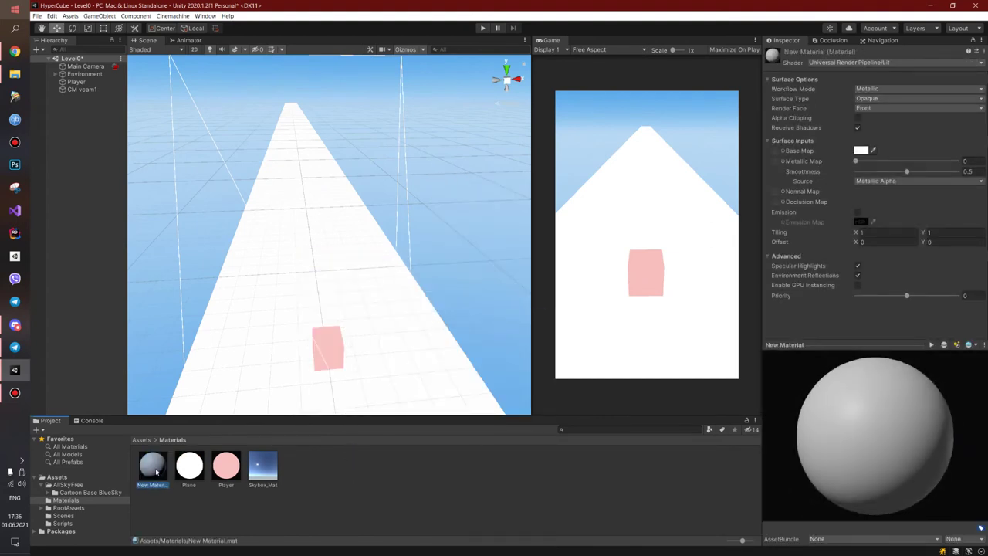
left_click_drag(154, 472, 249, 384)
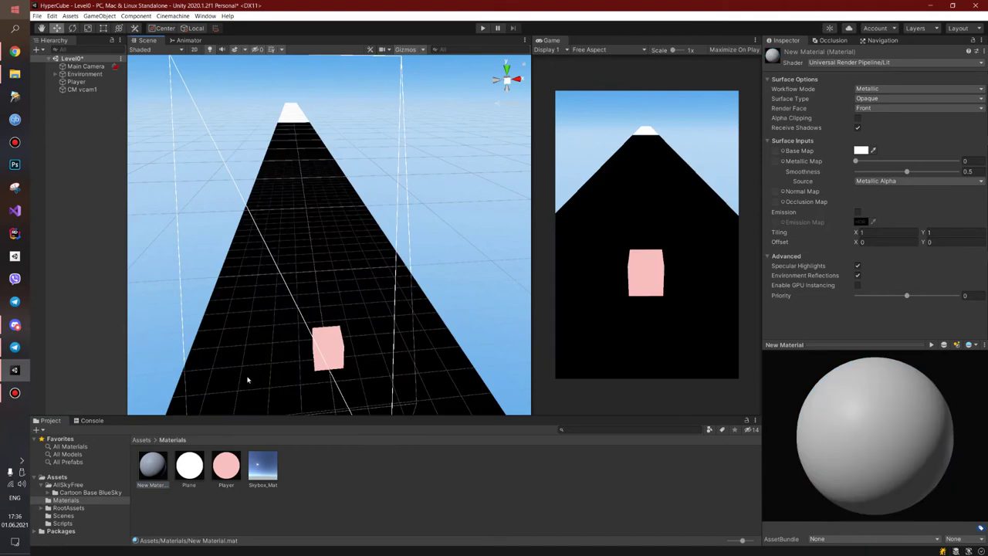
left_click_drag(288, 355, 291, 360, "alt")
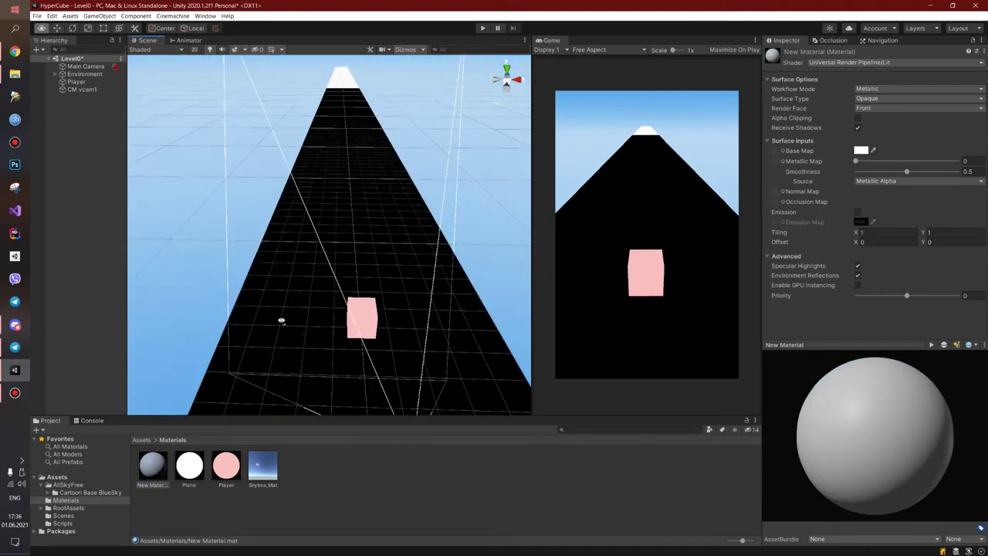
left_click_drag(283, 318, 278, 323, "alt")
- Add a pure white Directional Light pointing straight down, then delete it from the scene
right_click(80, 155)
mouse_move(116, 277)
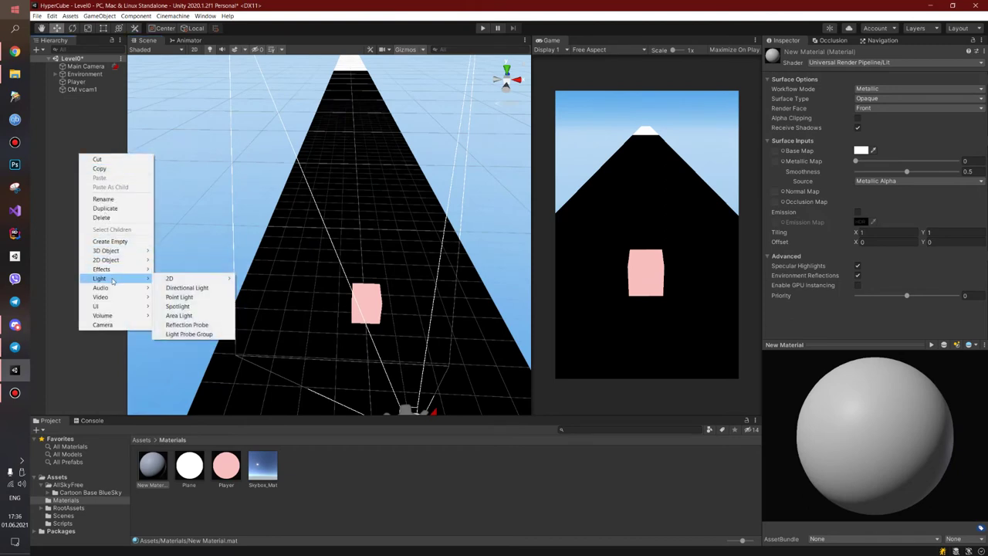
left_click(185, 288)
left_click_drag(363, 255, 378, 247, "alt")
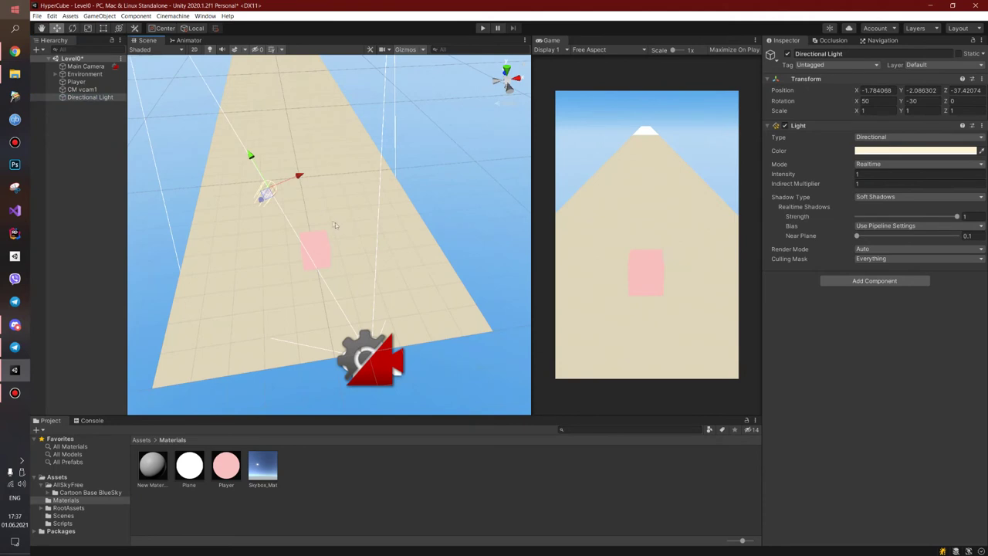
left_click(900, 150)
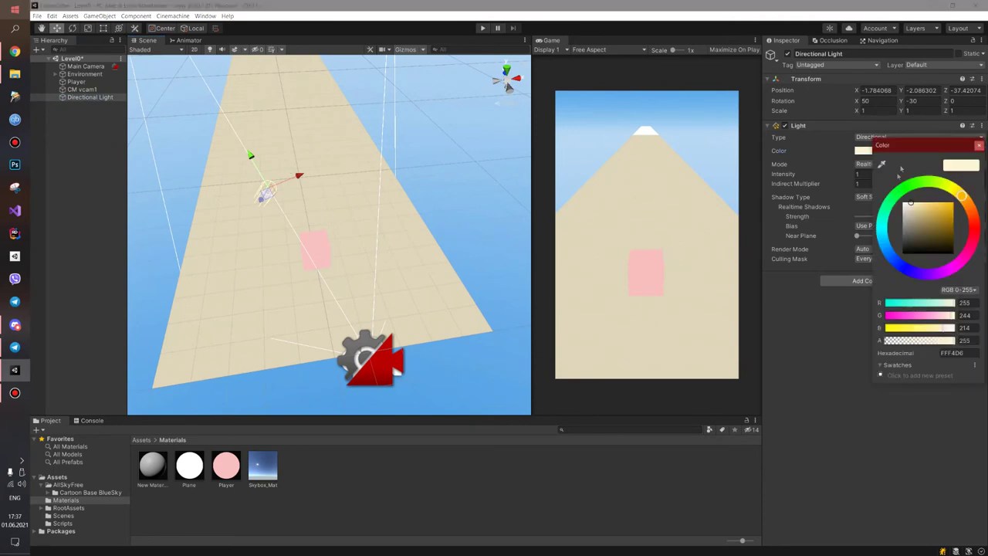
left_click_drag(910, 210, 879, 194)
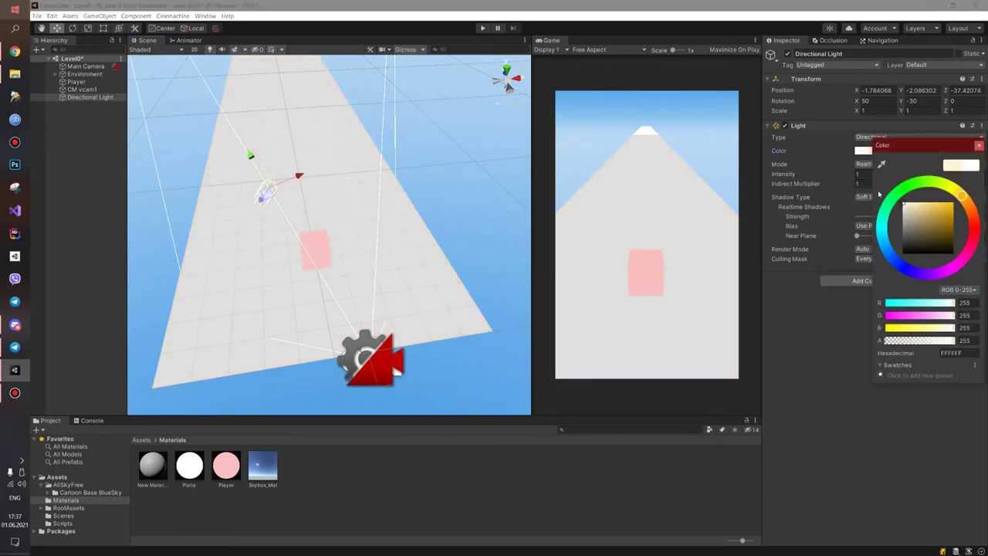
left_click(864, 280)
key("e")
mouse_move(270, 189)
left_mouse_down()
mouse_move(268, 123)
mouse_move(281, 127)
mouse_move(165, 177)
left_mouse_up()
left_click(85, 98)
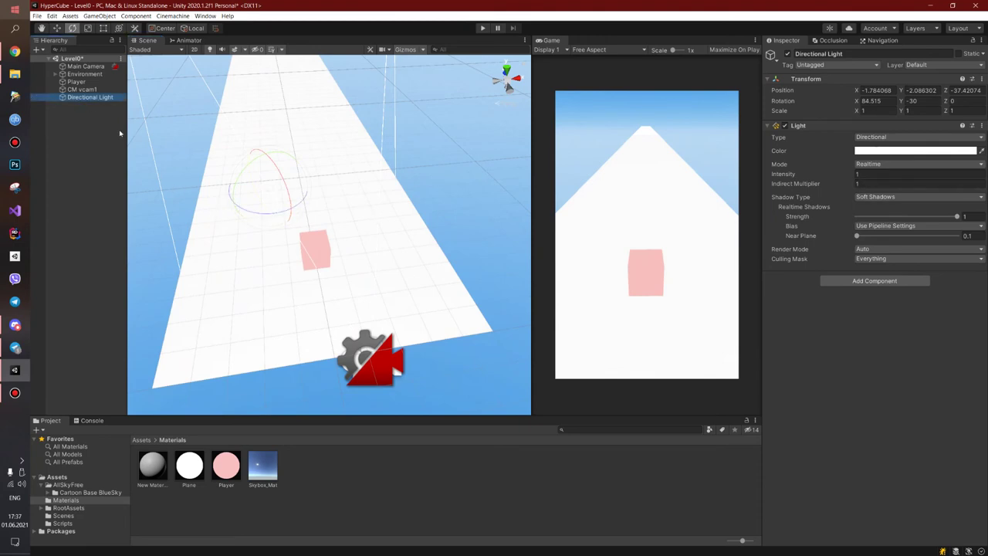
key("Delete")
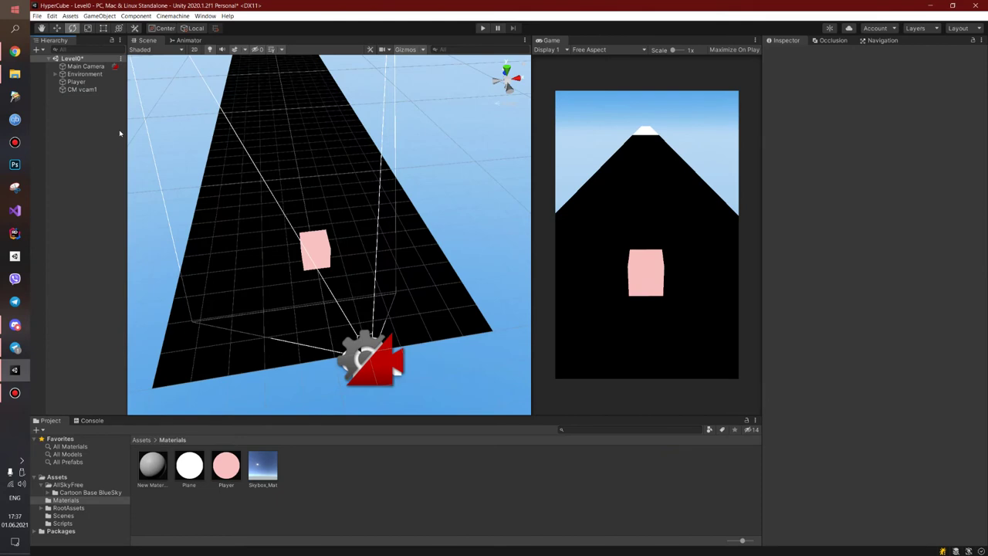
- Switch New Material's shader to Universal Render Pipeline > Unlit
left_click_drag(183, 161, 397, 270, "alt")
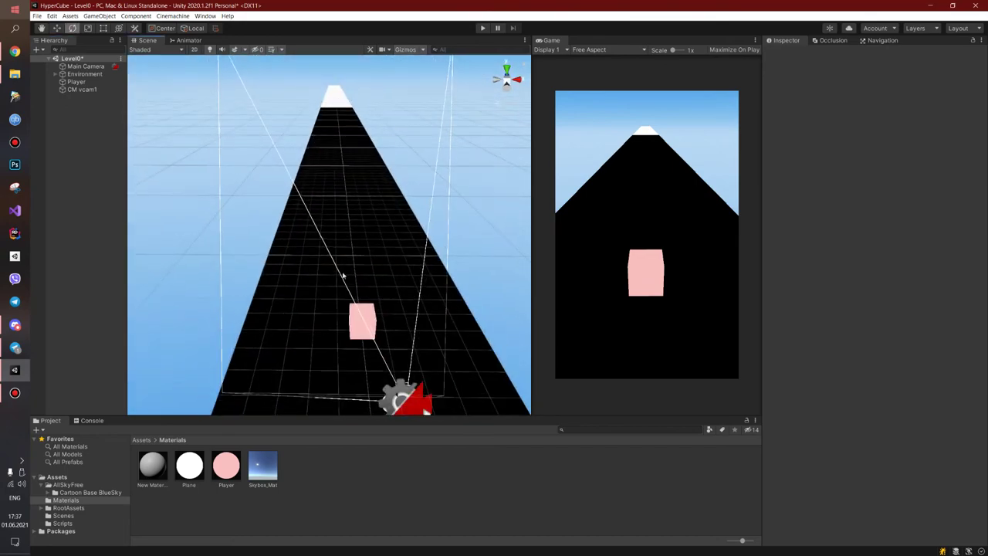
left_click_drag(356, 186, 314, 219, "alt")
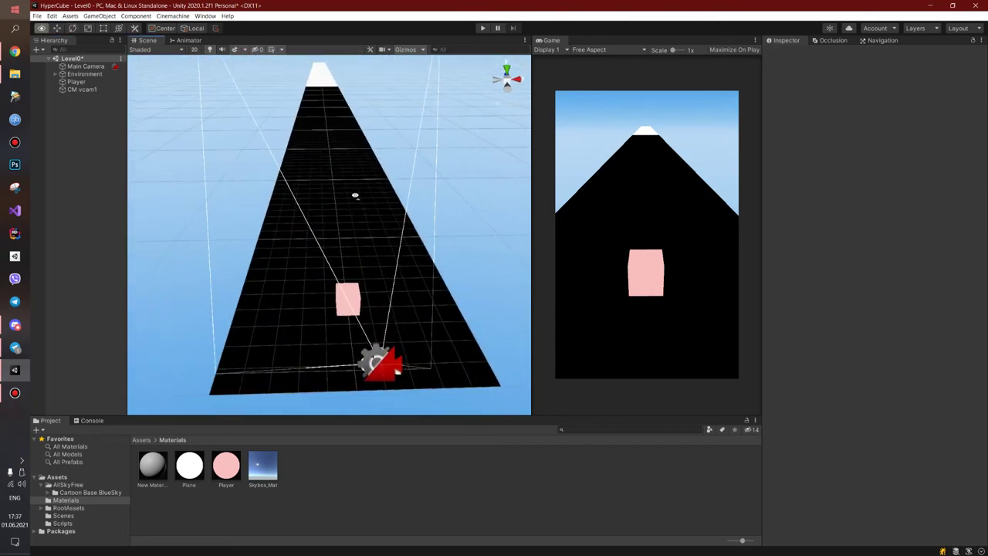
left_click(151, 465)
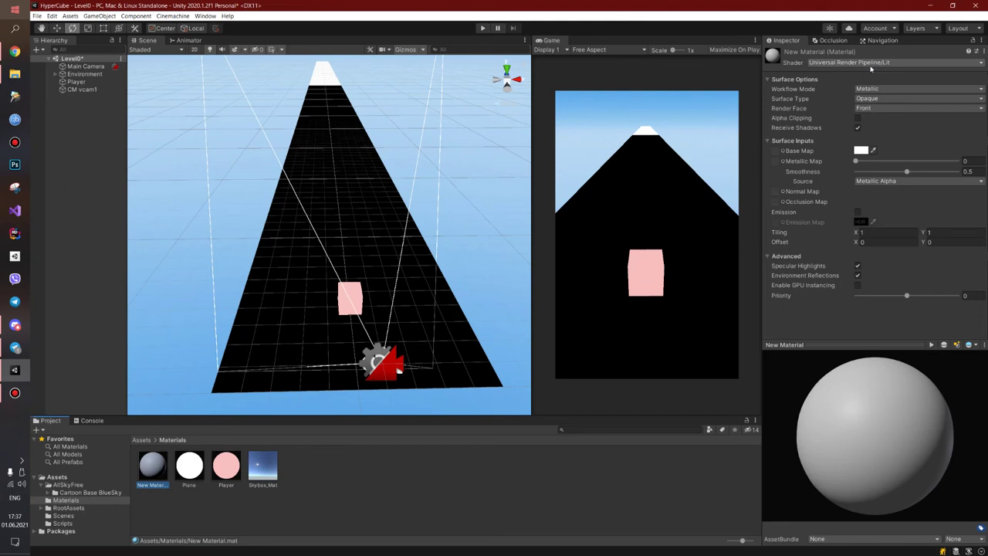
left_click(869, 63)
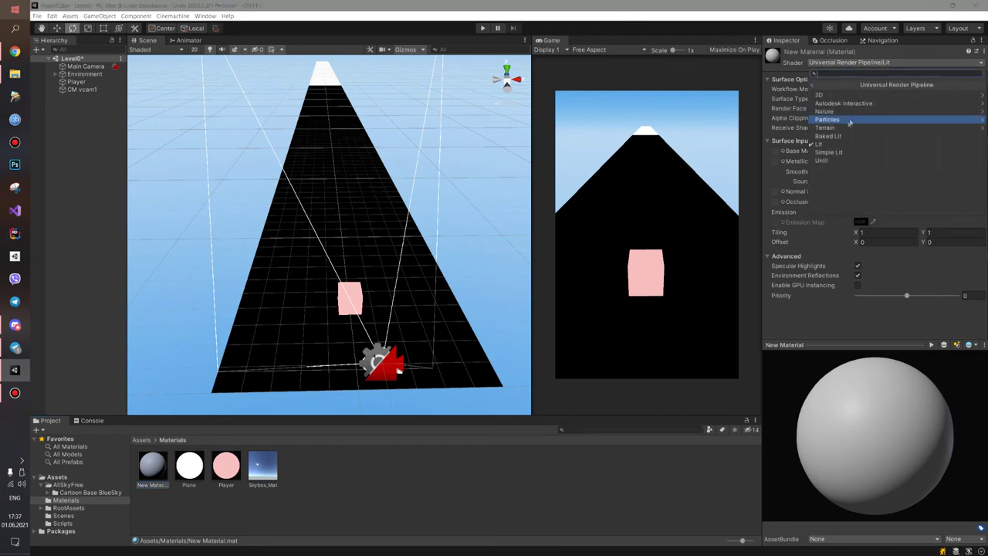
left_click(823, 160)
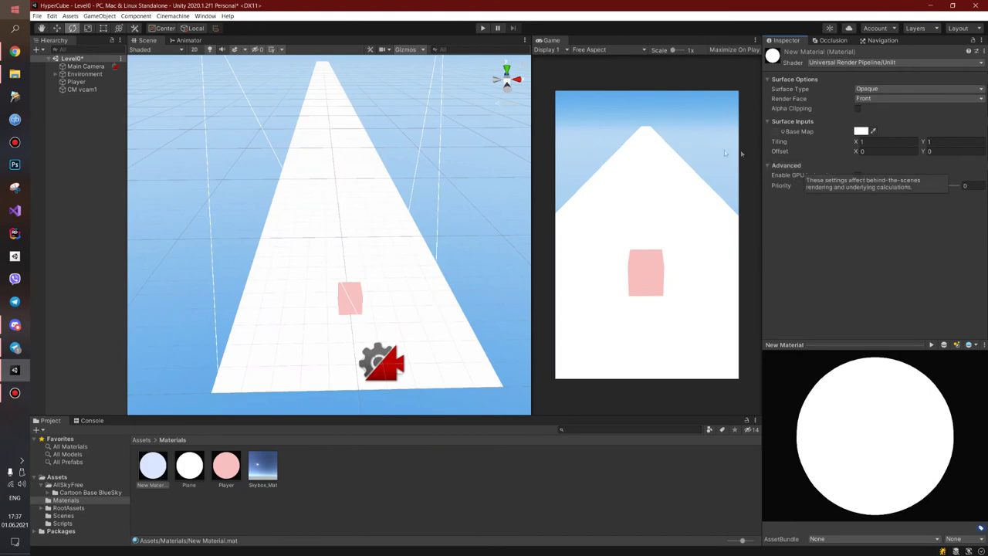
left_click(158, 469)
- Delete the New Material asset, leaving the road magenta
key("Delete")
key("Return")
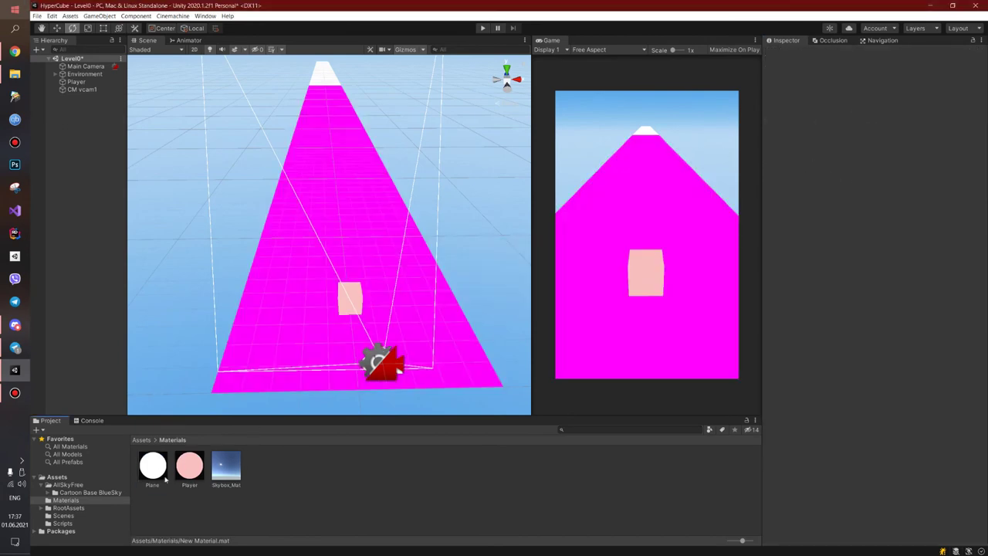
mouse_move(370, 102)
middle_mouse_down()
mouse_move(432, 232)
mouse_move(253, 395)
middle_mouse_up()
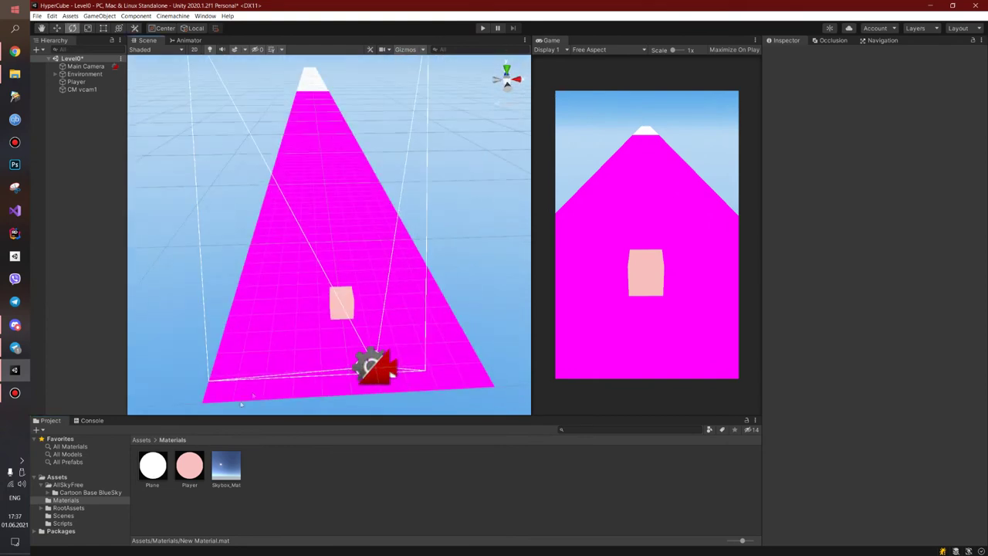
- Apply the Plane material to the road and confirm its shader stays unchanged
left_click_drag(152, 465, 293, 348)
right_click_drag(406, 213, 378, 252)
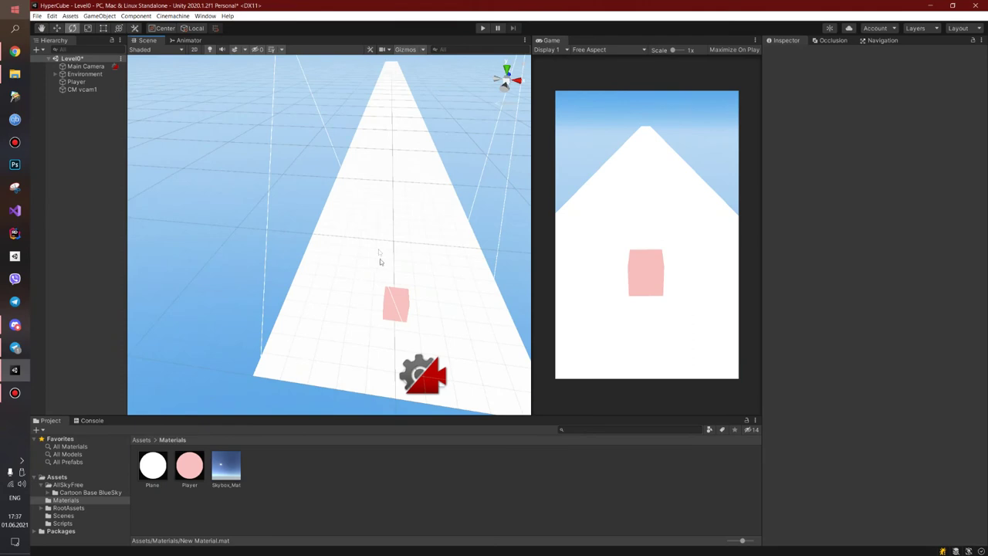
left_click(160, 471)
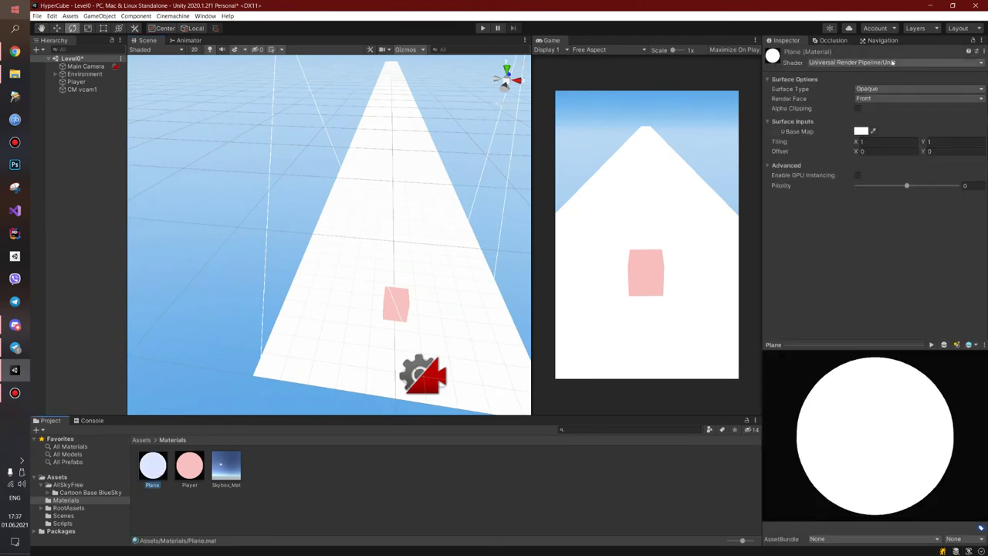
left_click(892, 62)
left_click(816, 295)
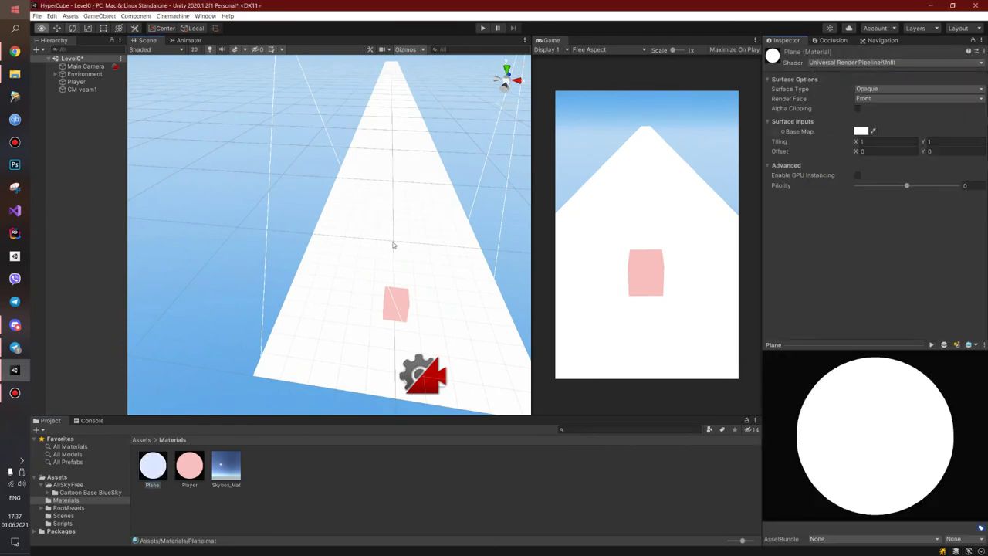
right_click_drag(392, 246, 408, 228)
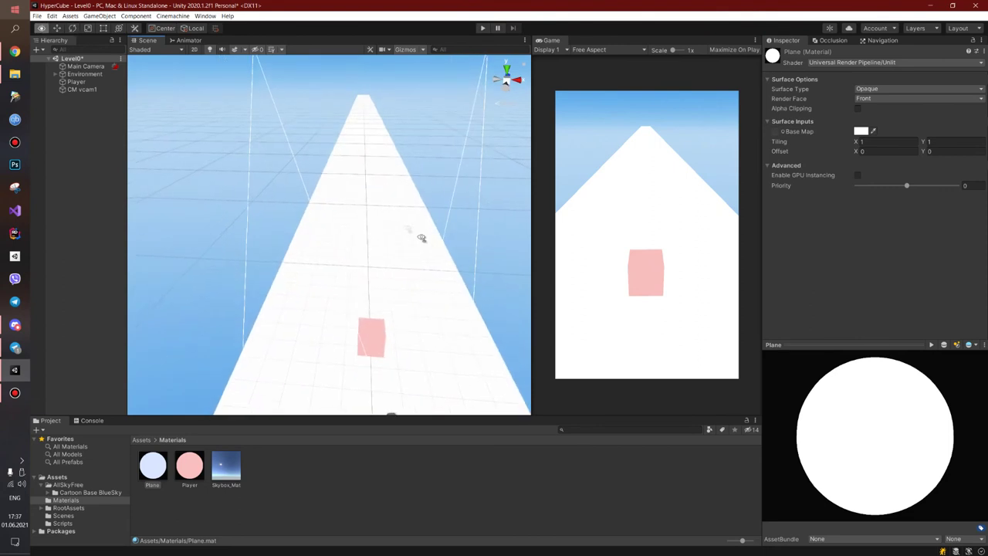
right_click_drag(408, 229, 421, 236)
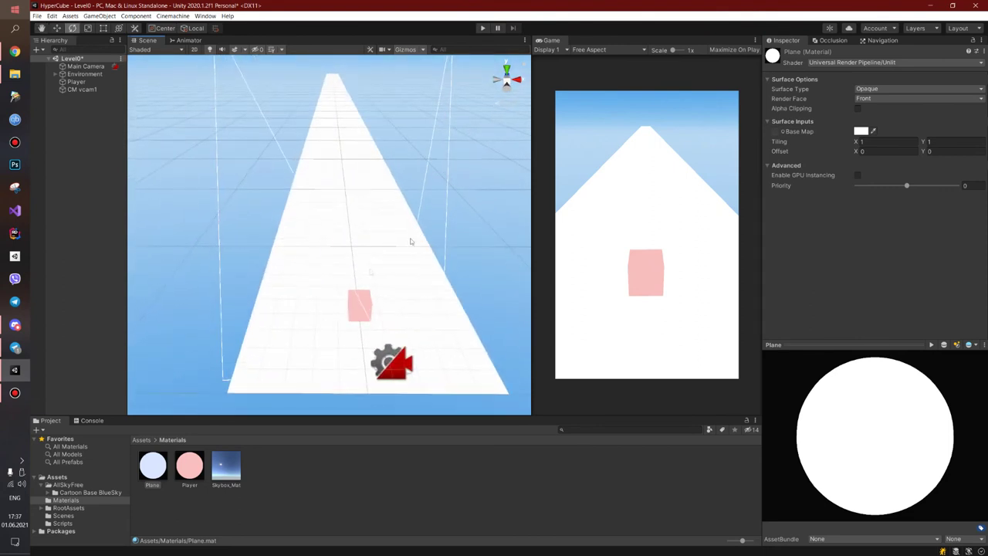
left_click(401, 372)
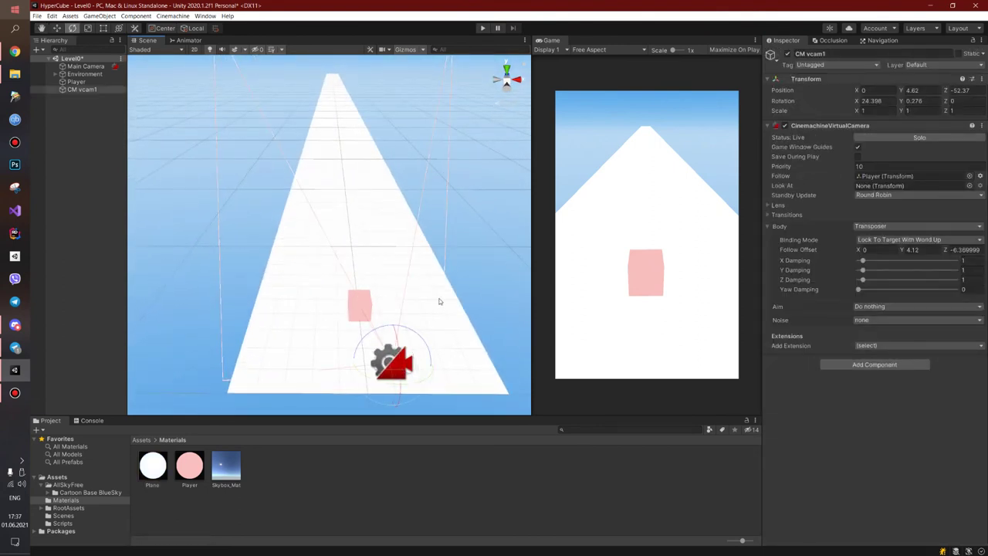
- Set CM vcam1's Look At field to the Player
right_click_drag(417, 293, 433, 293)
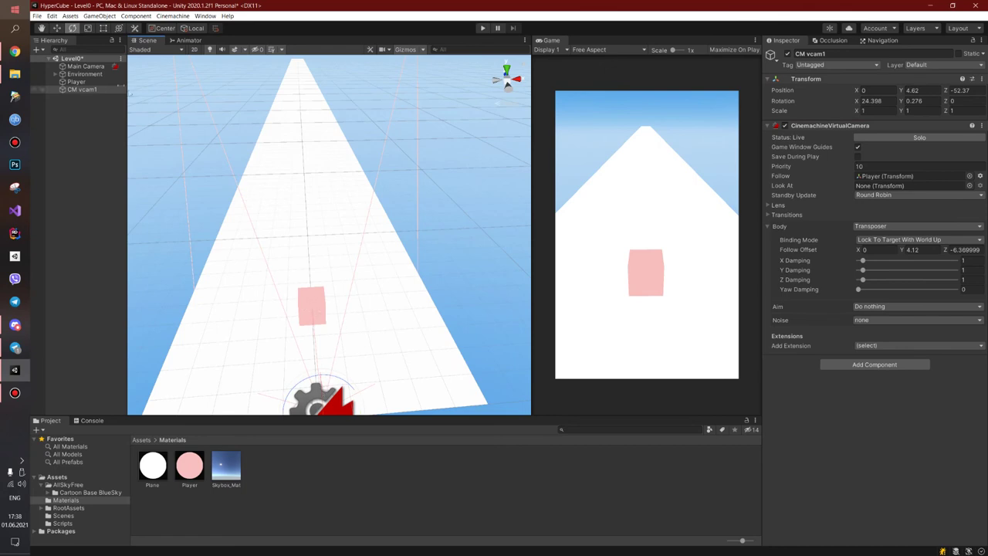
left_click_drag(366, 149, 305, 147, "alt")
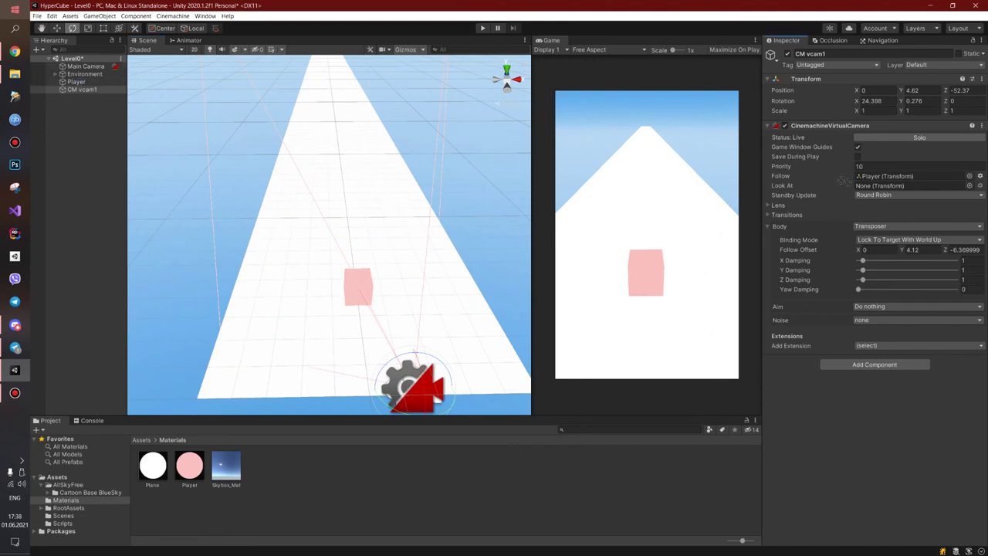
left_click_drag(844, 180, 865, 187)
- Move the virtual camera, then set its Follow Offset to X 0, Y 4.175, Z -6.345
left_click_drag(366, 336, 452, 295, "alt")
key("w")
left_click_drag(446, 299, 454, 307)
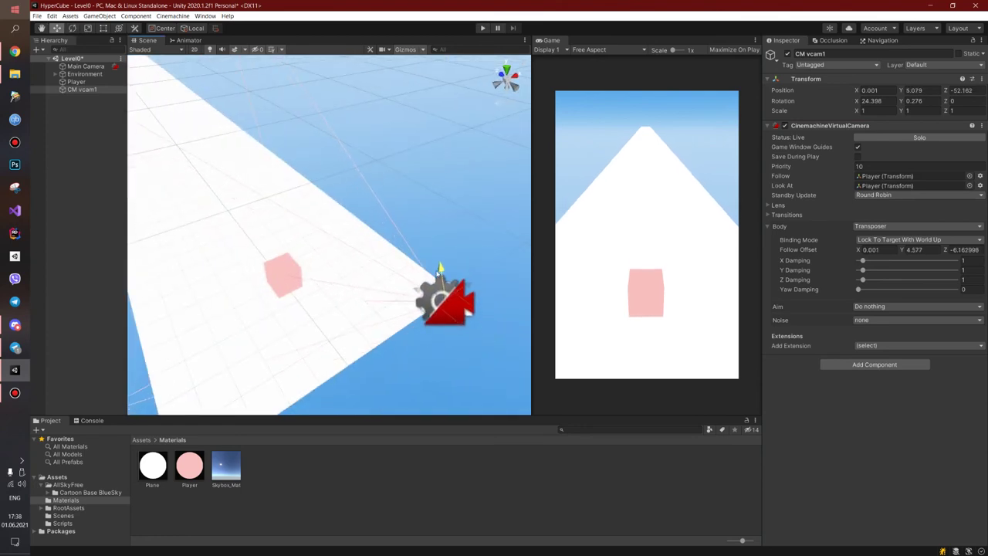
mouse_move(454, 307)
left_mouse_down()
mouse_move(447, 328)
mouse_move(318, 253)
left_mouse_up()
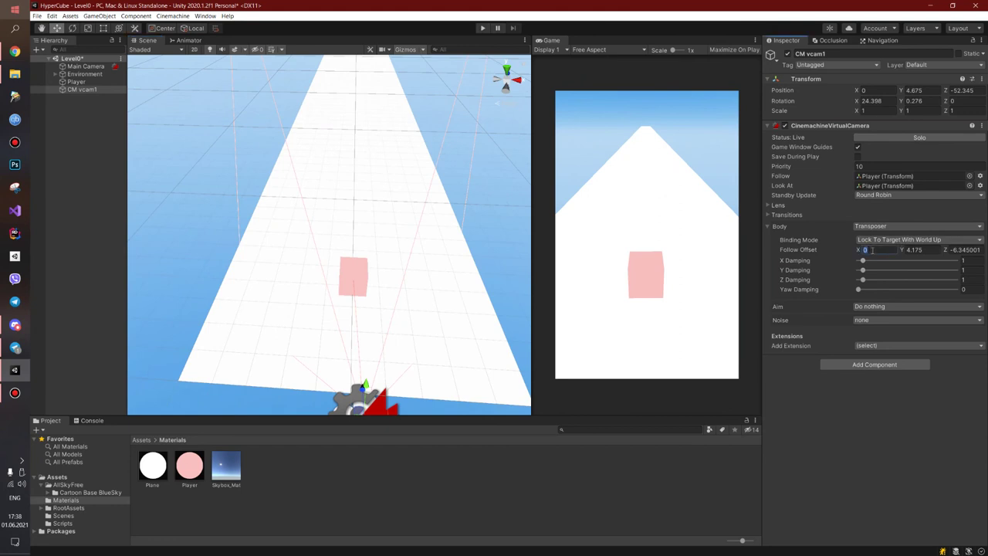
scroll(397, 335, "down", 2)
scroll(396, 334, "down", 1)
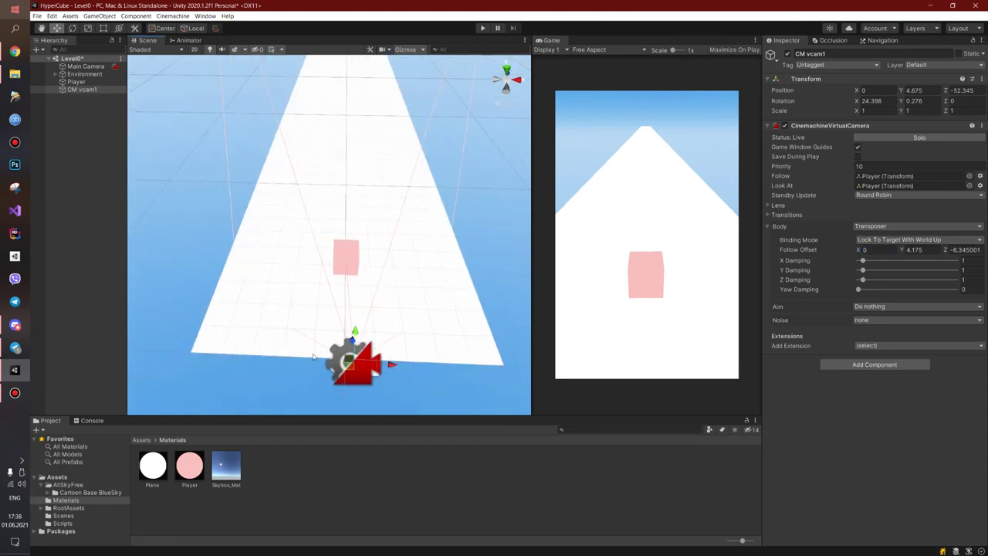
left_click_drag(852, 249, 847, 249)
left_click(870, 249)
type("0")
mouse_move(385, 251)
left_mouse_down("alt")
mouse_move(383, 230)
mouse_move(330, 203)
mouse_move(560, 223)
mouse_move(386, 263)
left_mouse_up("alt")
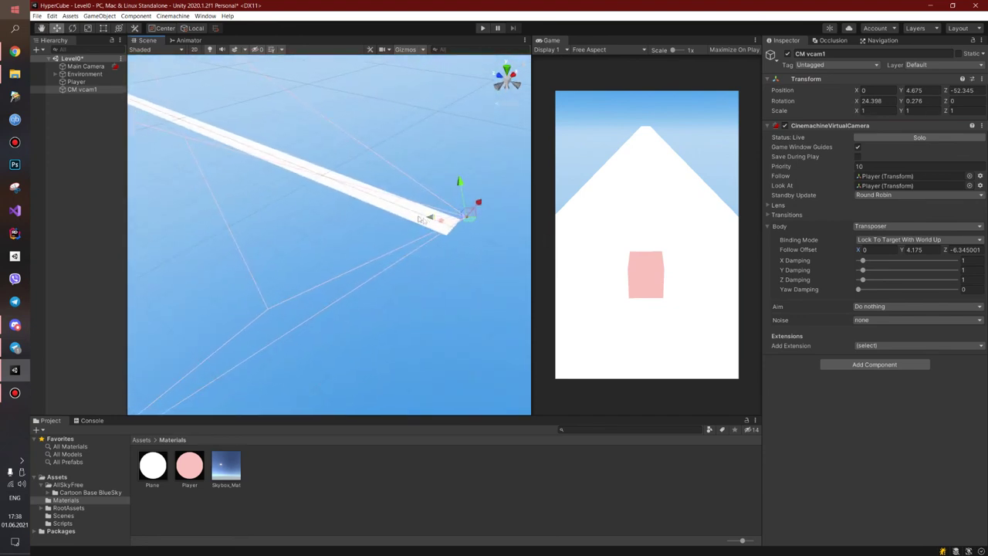
- Deselect the virtual camera and save the Level0 scene with Ctrl+S
right_click_drag(234, 121, 242, 115)
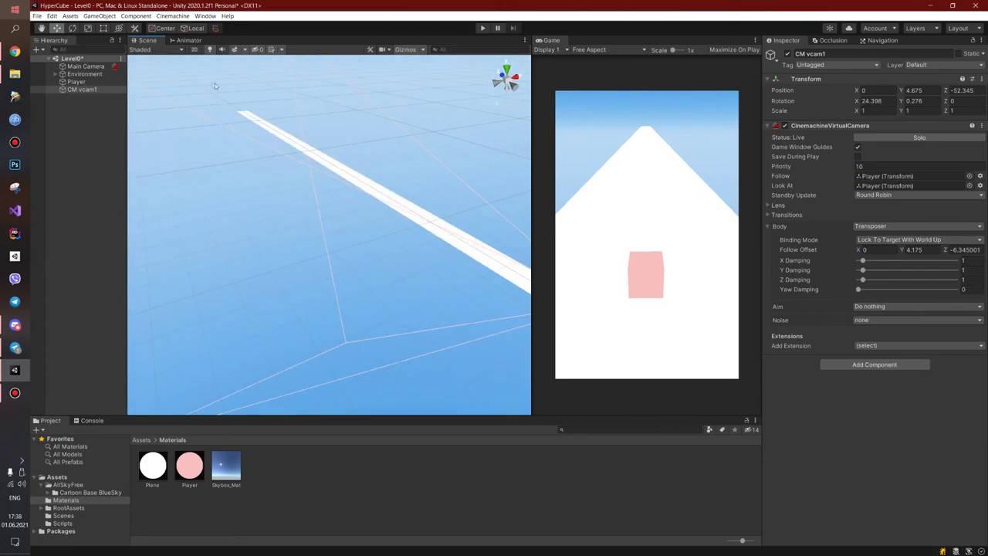
mouse_move(397, 250)
right_mouse_down()
mouse_move(342, 226)
mouse_move(487, 321)
right_mouse_up()
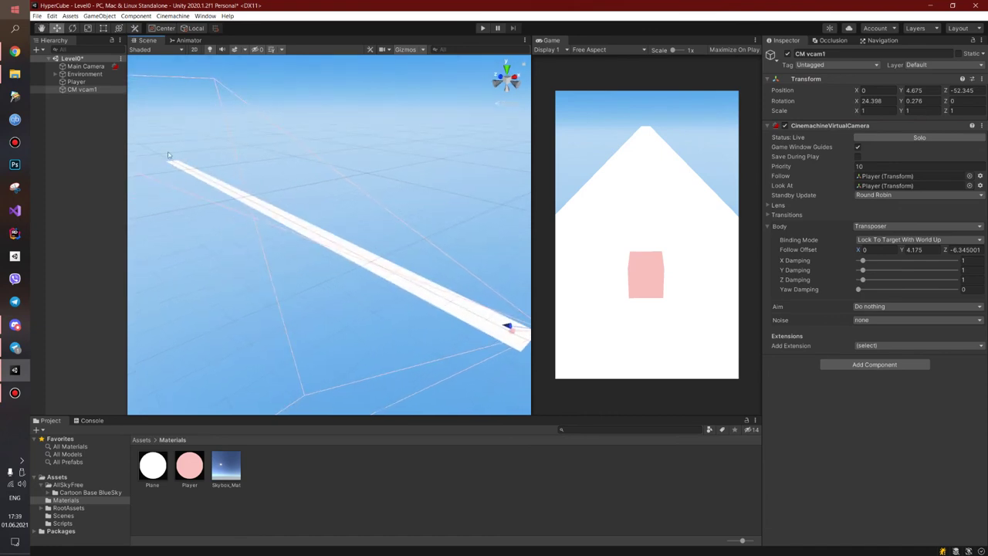
left_click(81, 140)
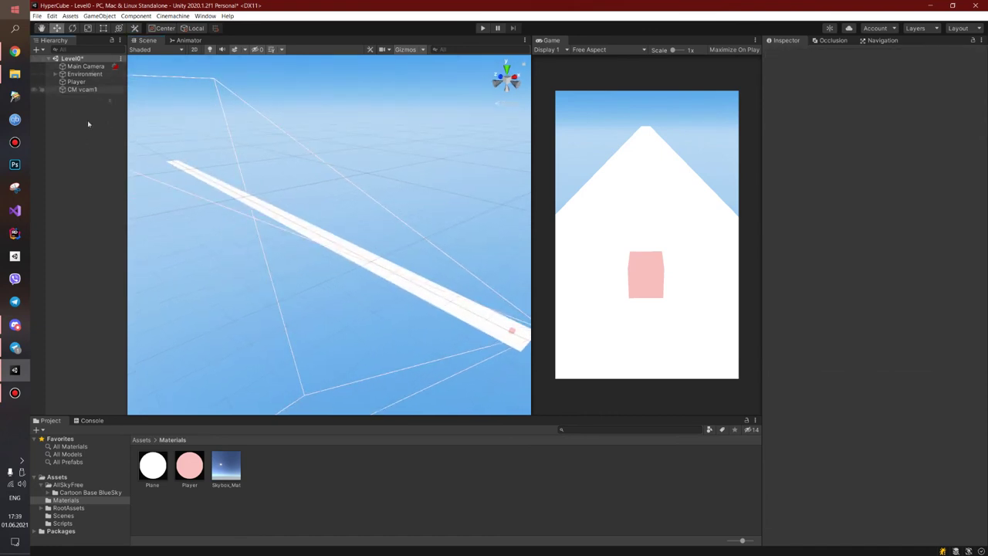
key("ctrl+s")
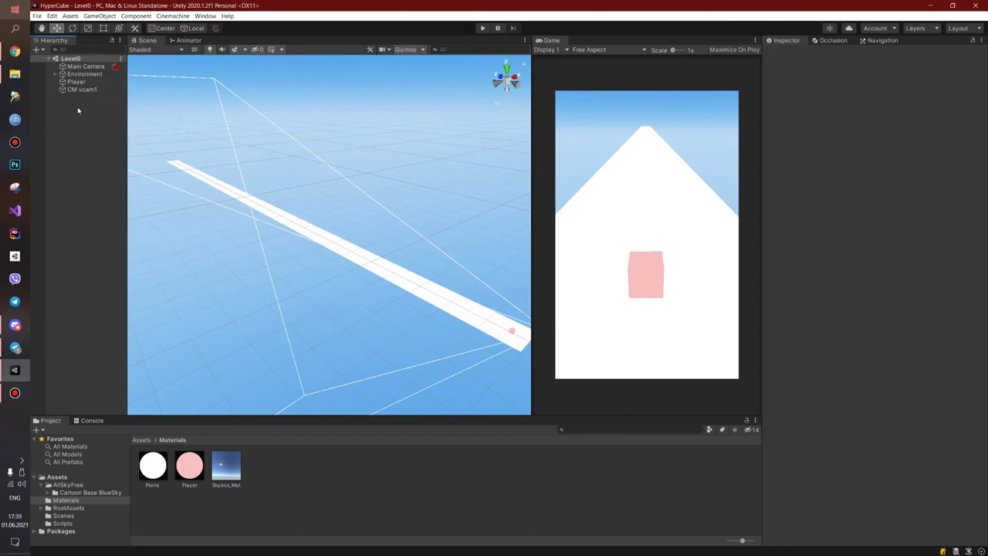